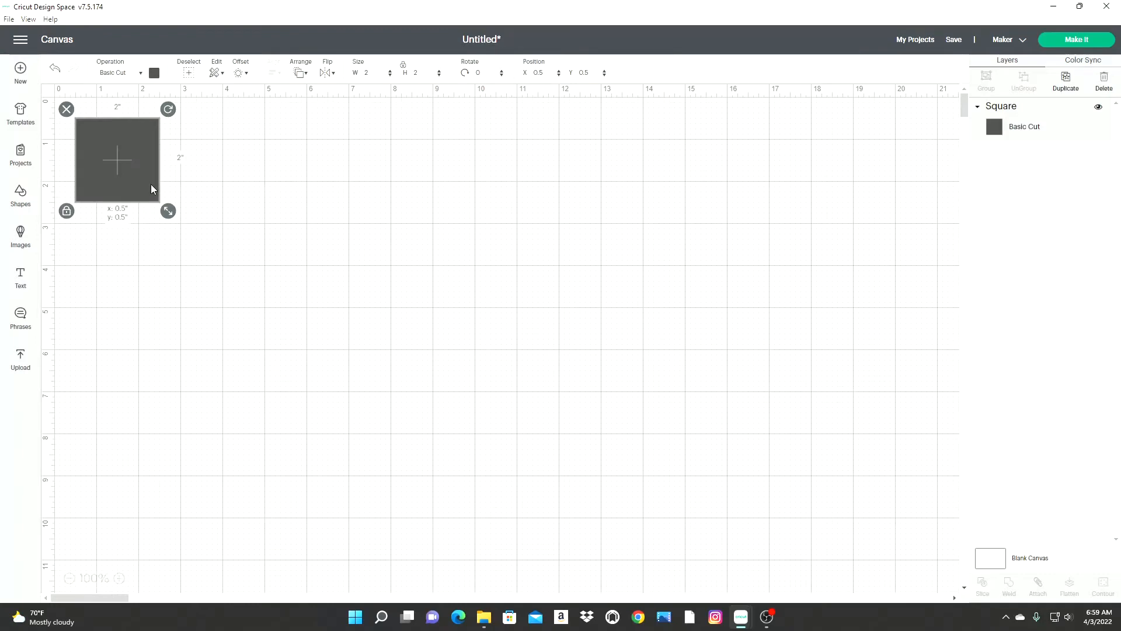
# Unlock the square's proportions, resize it to 4 in wide by 5.25 in high, and reposition it on the canvas
pyautogui.click(403, 65)
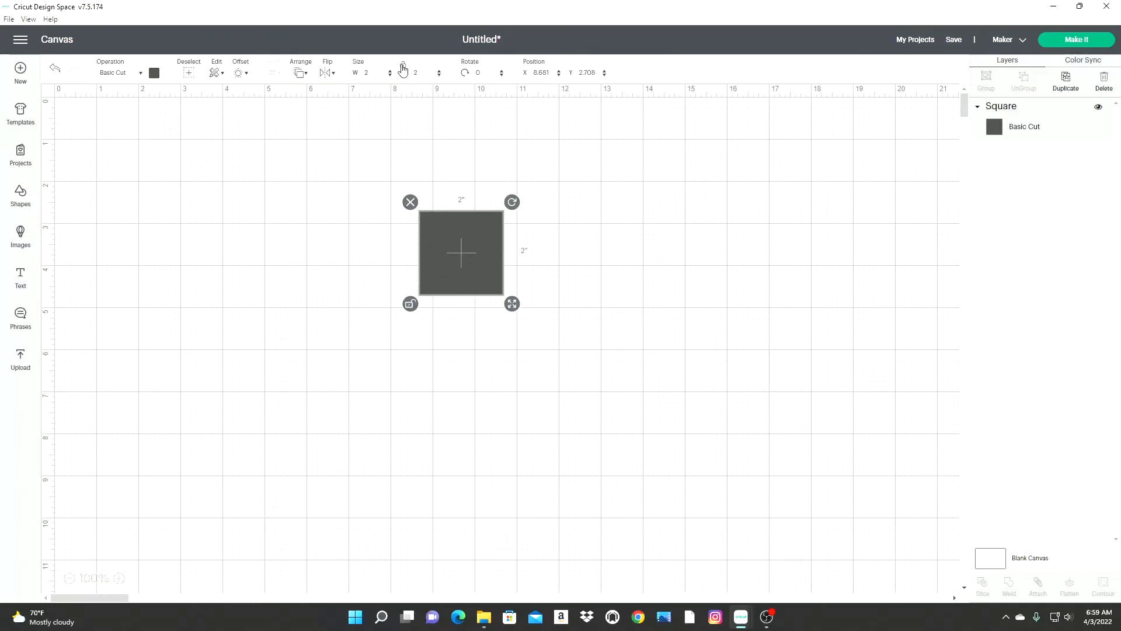
pyautogui.click(368, 73)
pyautogui.write('4')
pyautogui.press('Tab')
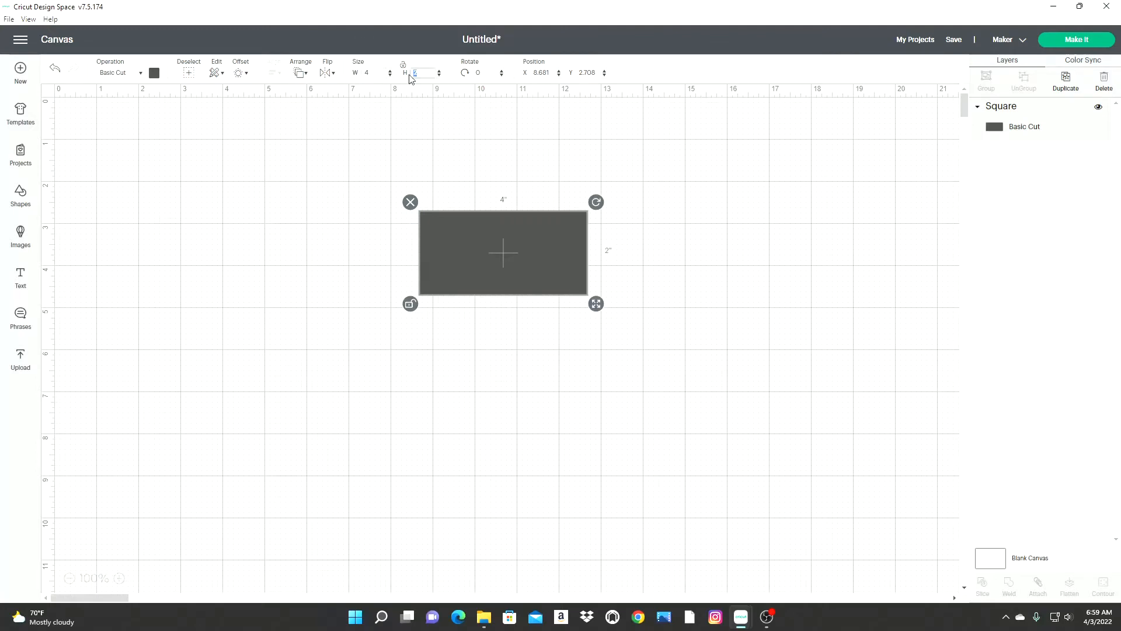
pyautogui.write('5.25')
pyautogui.press('Return')
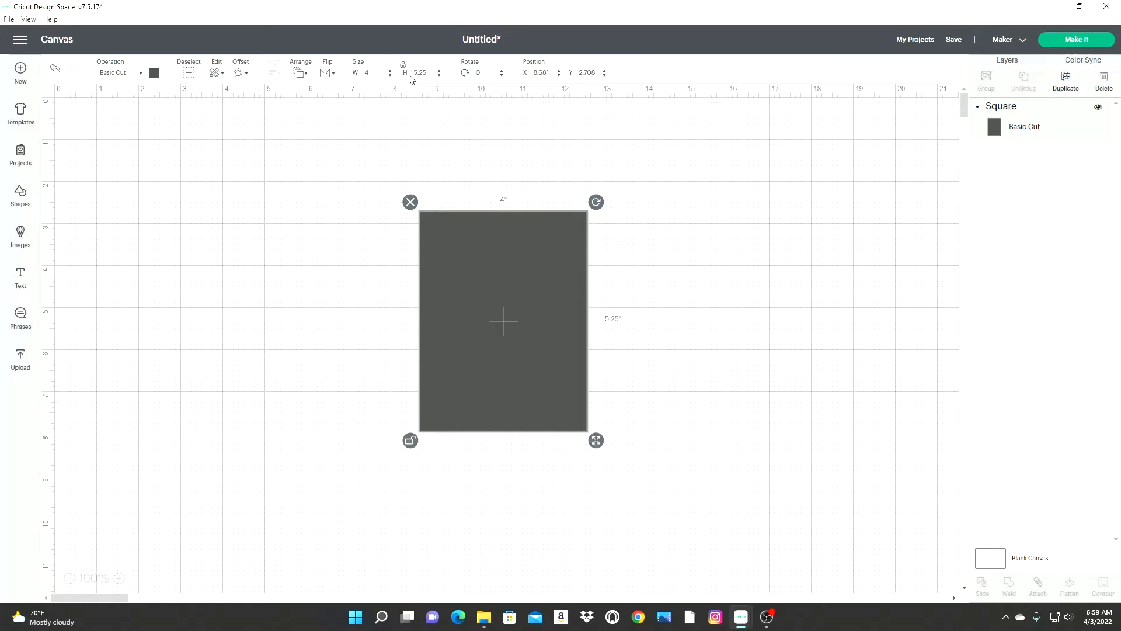
pyautogui.moveTo(521, 279); pyautogui.dragTo(473, 254)
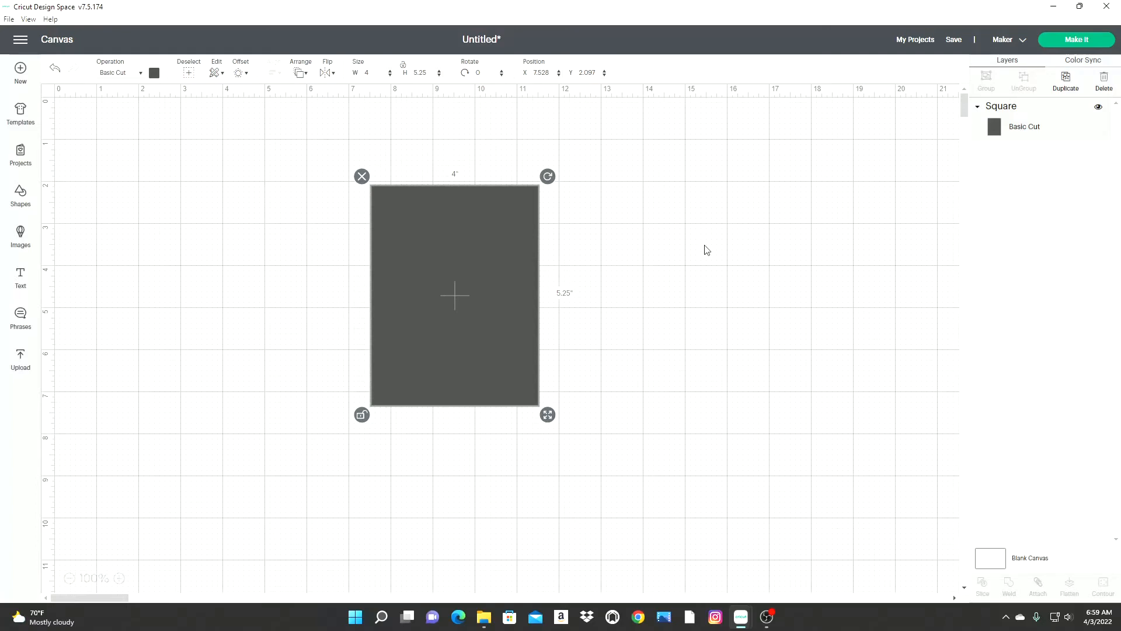
# Change the rectangle's material color to white and move it nearer the top of the canvas grid
pyautogui.click(156, 75)
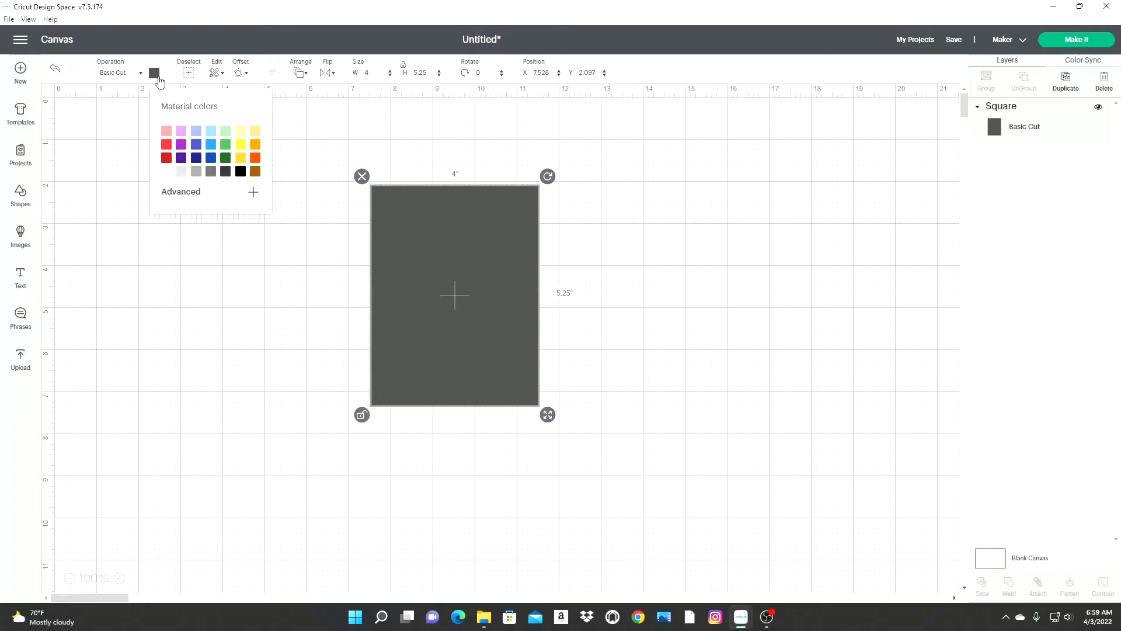
pyautogui.click(165, 172)
pyautogui.moveTo(506, 330); pyautogui.dragTo(525, 283)
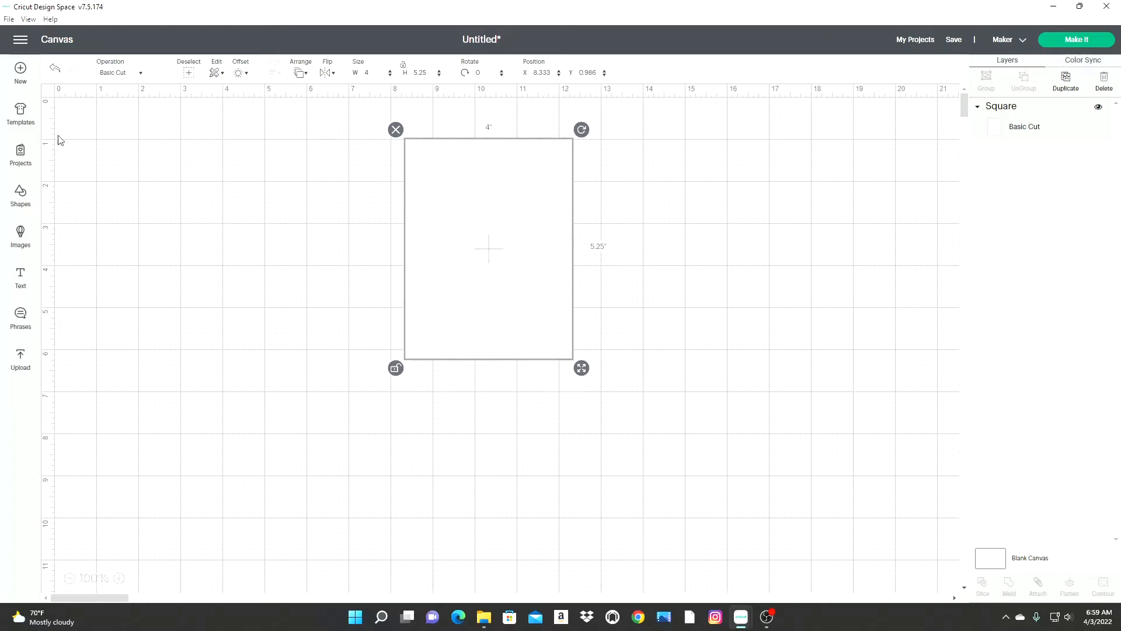
pyautogui.click(155, 77)
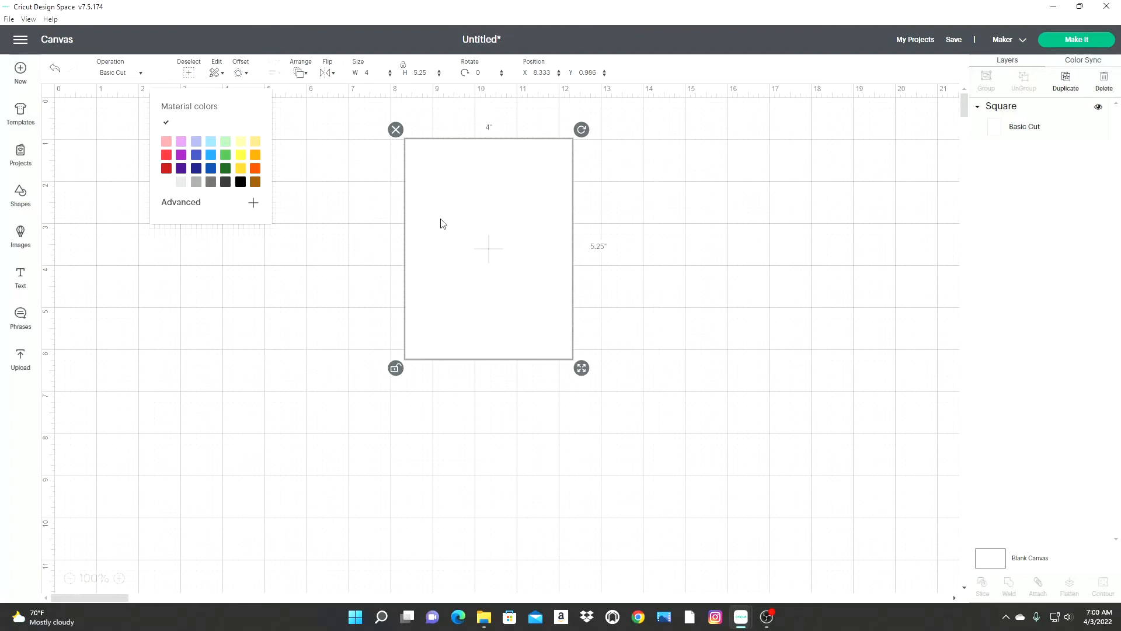
pyautogui.click(678, 241)
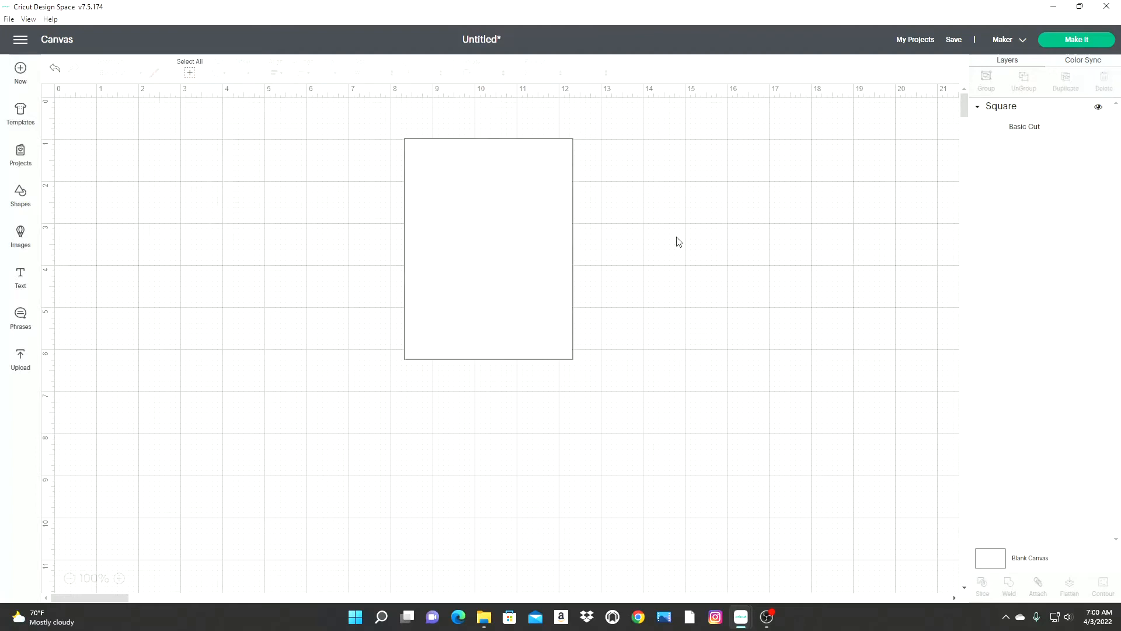
pyautogui.click(478, 252)
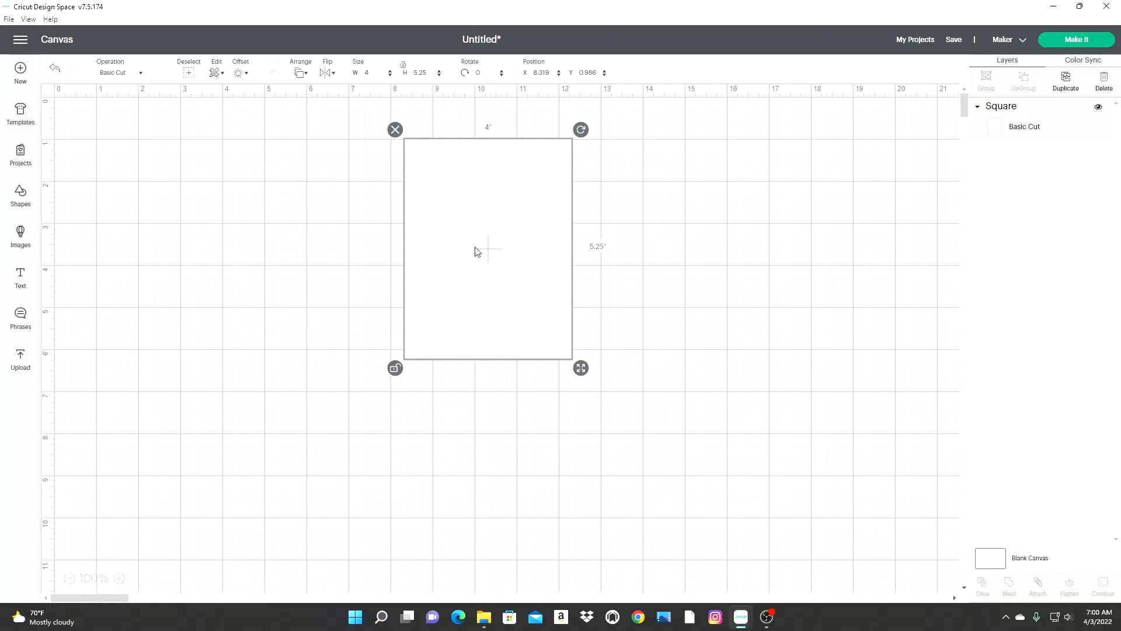
pyautogui.moveTo(506, 290); pyautogui.dragTo(510, 300)
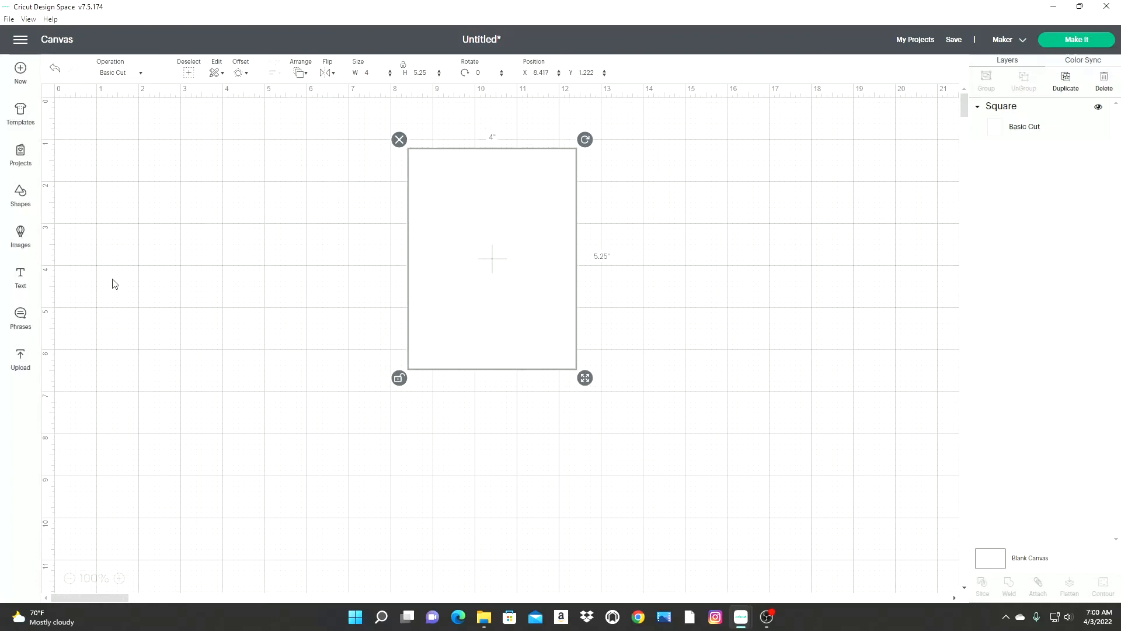
# Add a text object reading "Happy Mother's Day" on three lines, one word per line
pyautogui.click(20, 278)
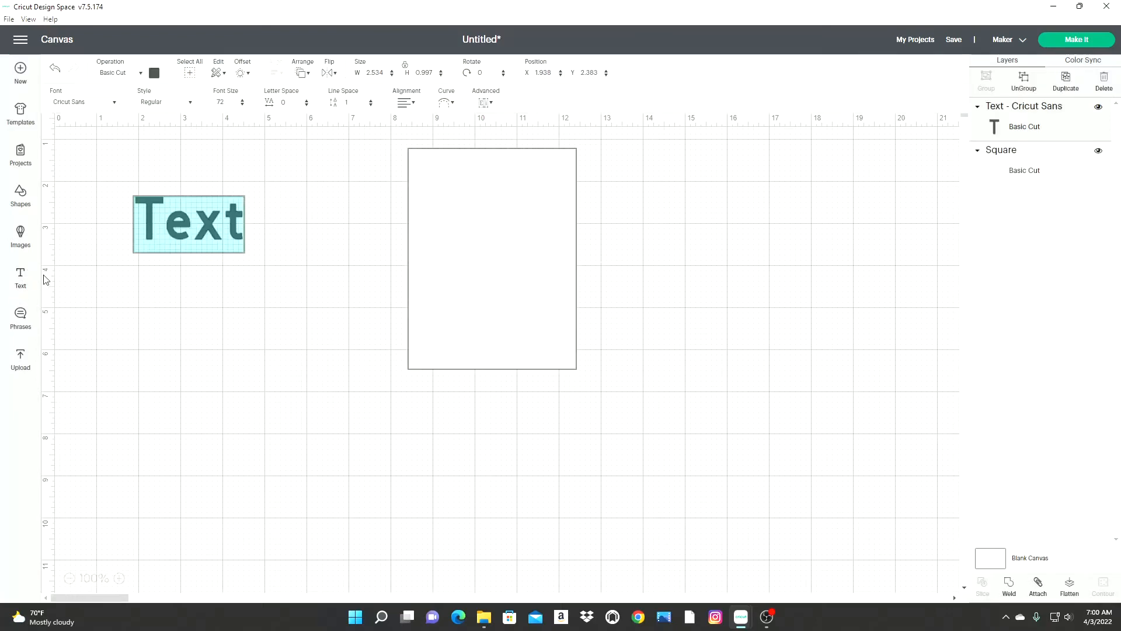
pyautogui.moveTo(192, 234); pyautogui.dragTo(585, 340)
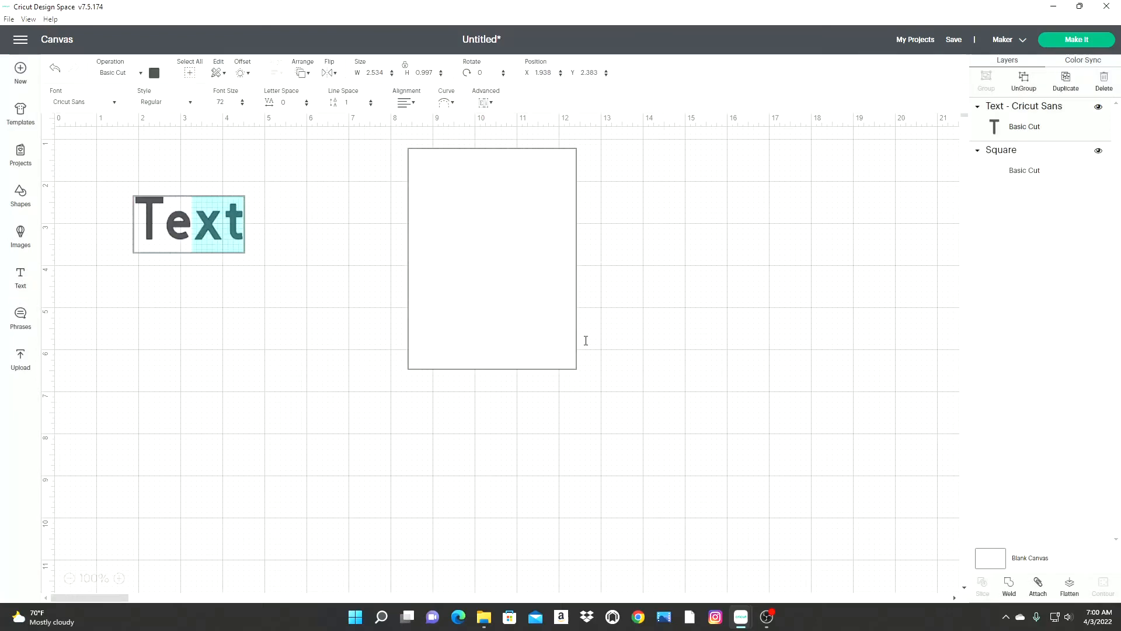
pyautogui.click(229, 258)
pyautogui.click(181, 234)
pyautogui.click(192, 234)
pyautogui.moveTo(142, 222); pyautogui.dragTo(258, 242)
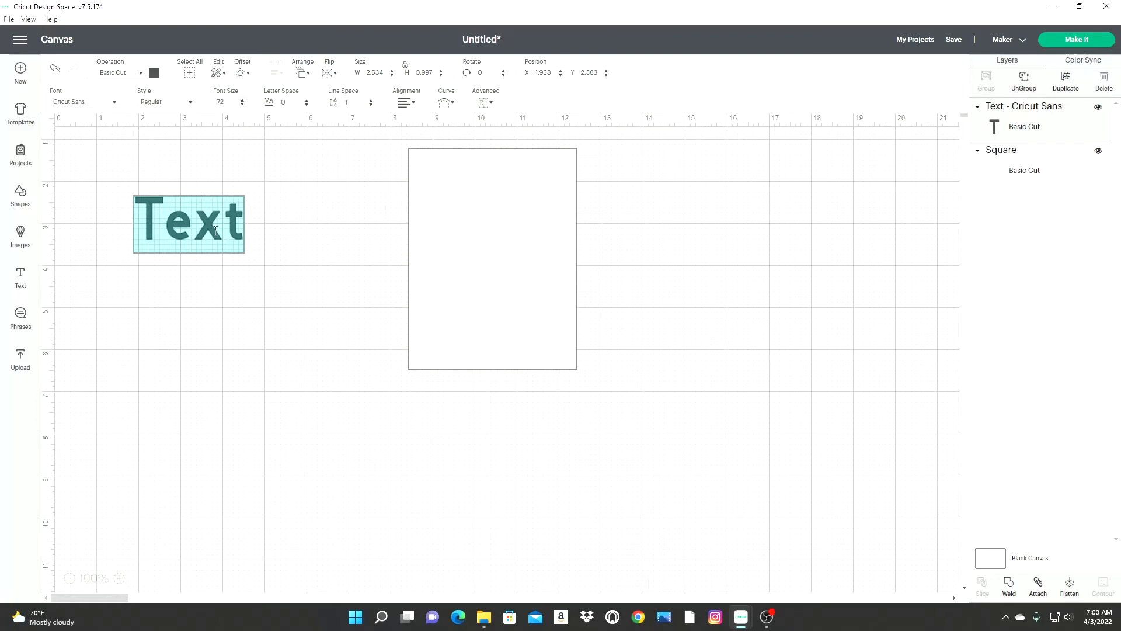
pyautogui.write('Happy')
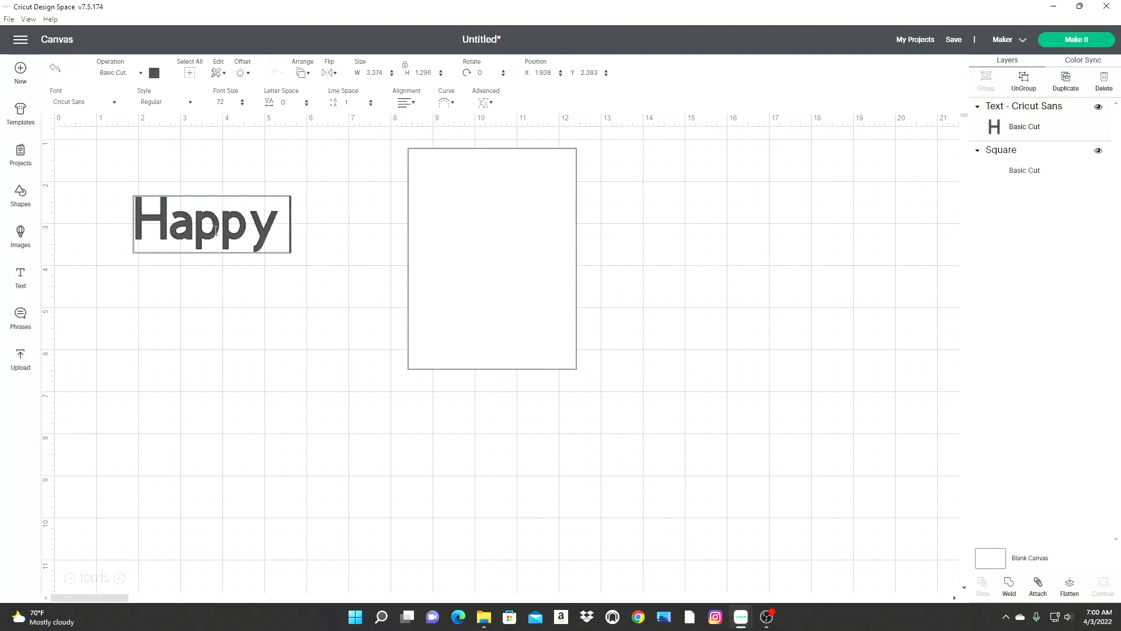
pyautogui.press('Return')
pyautogui.write('Mot')
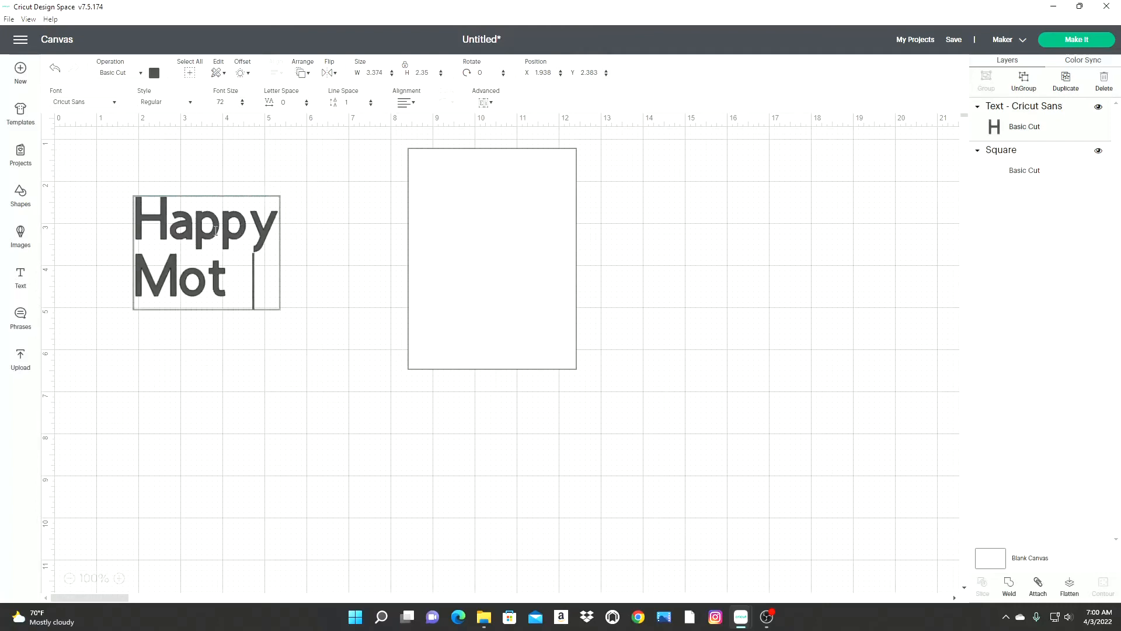
pyautogui.write('her')
pyautogui.write("'s")
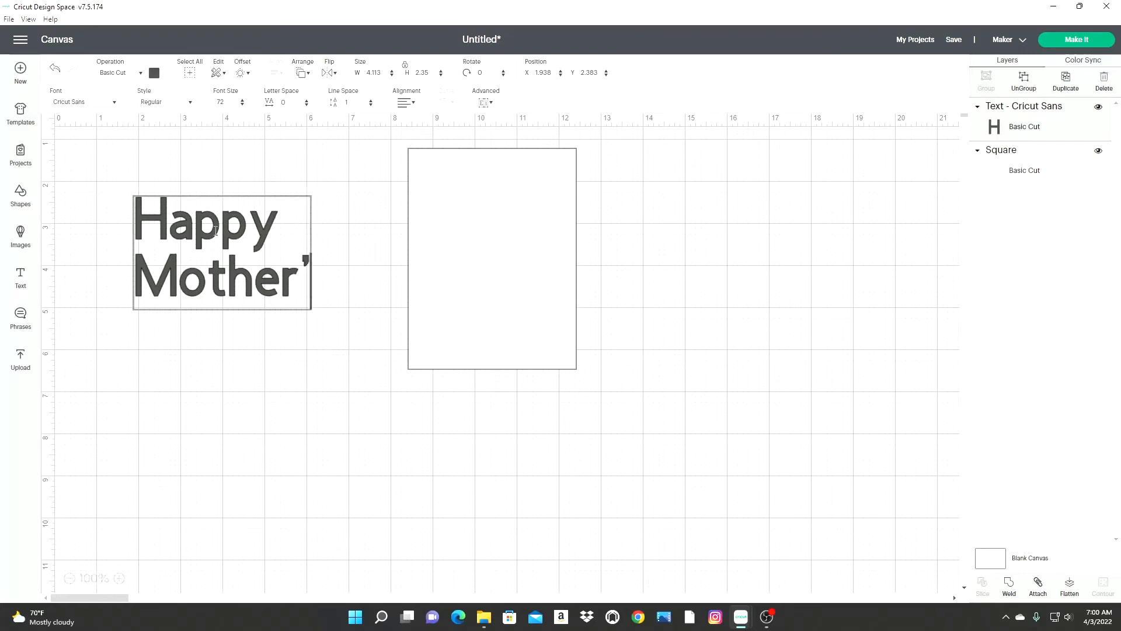
pyautogui.press('Return')
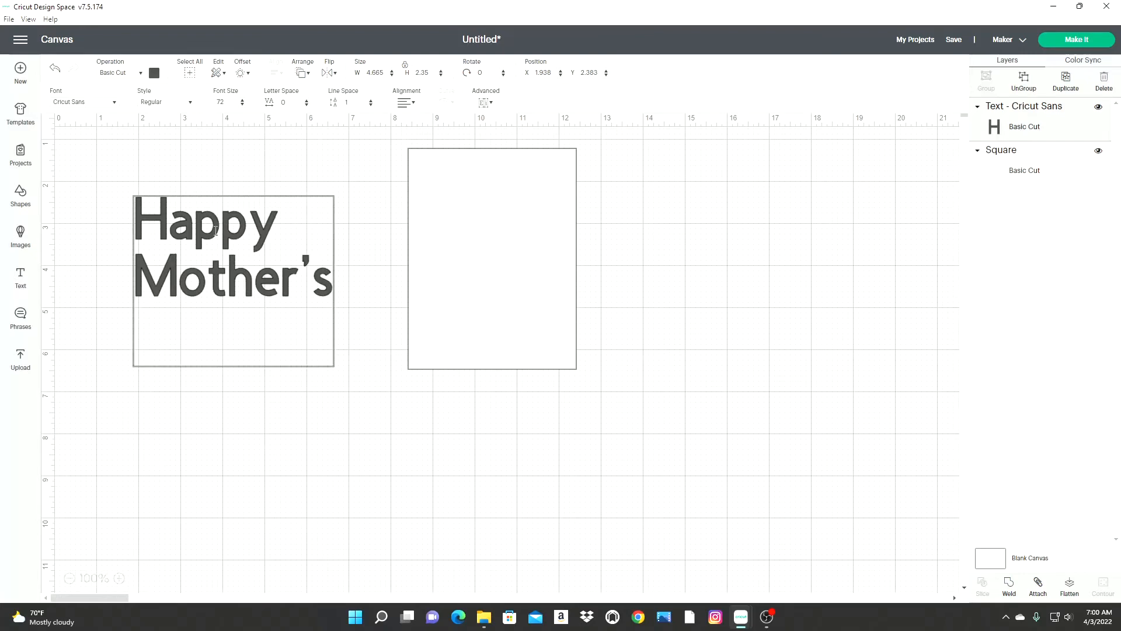
pyautogui.write('Day')
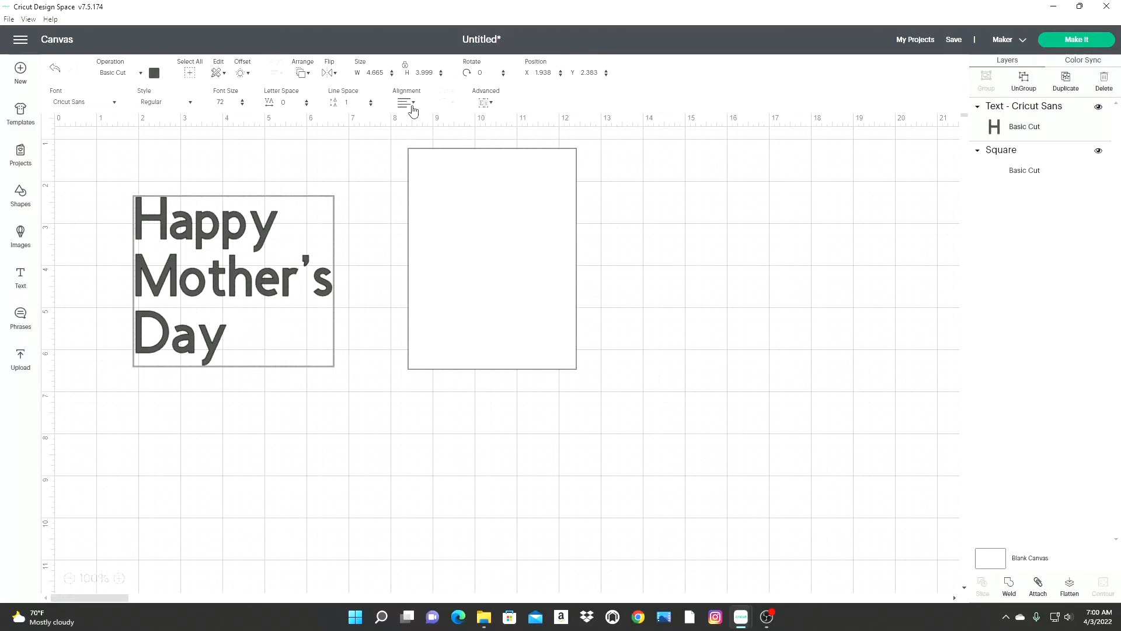
# Center-align the three lines of the greeting and move the text over the white rectangle
pyautogui.click(412, 105)
pyautogui.click(415, 136)
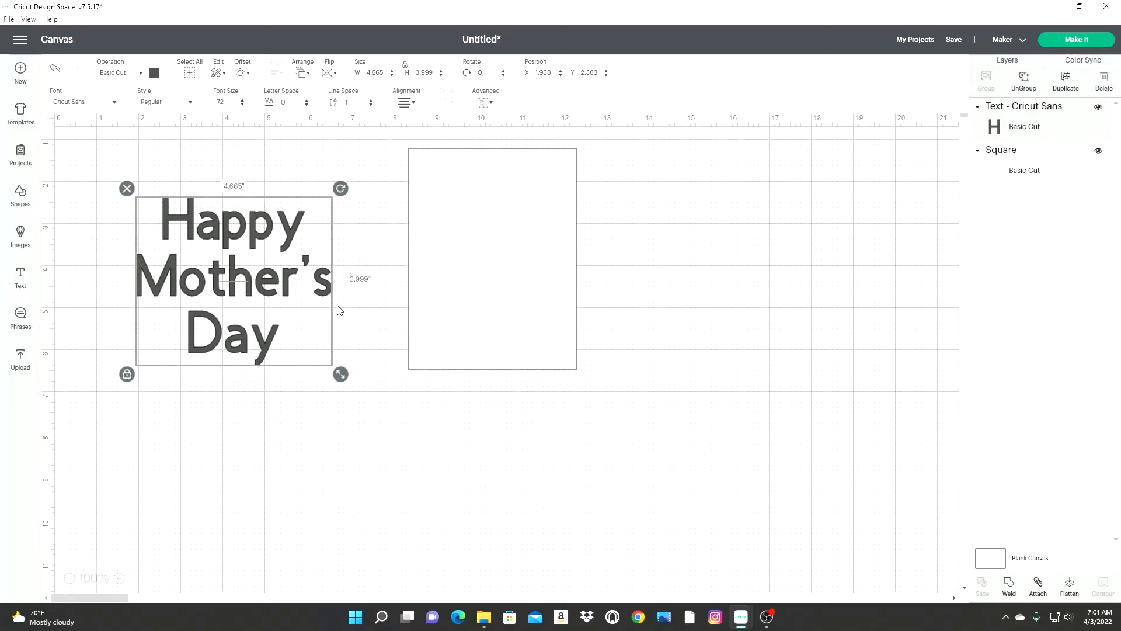
pyautogui.moveTo(279, 307); pyautogui.dragTo(548, 302)
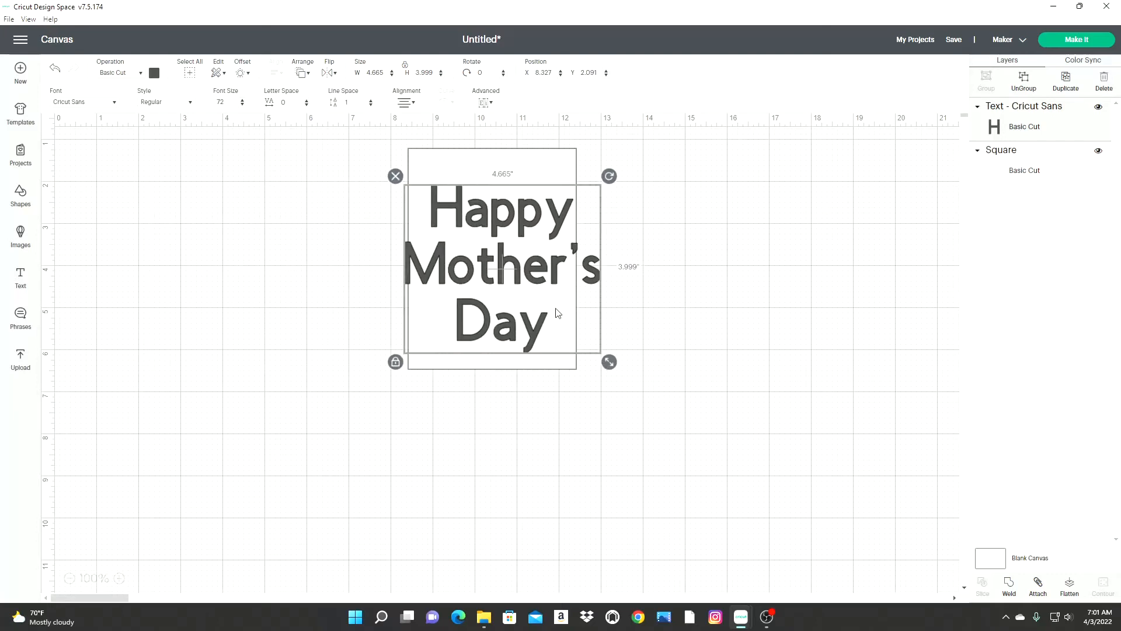
pyautogui.moveTo(535, 241); pyautogui.dragTo(527, 237)
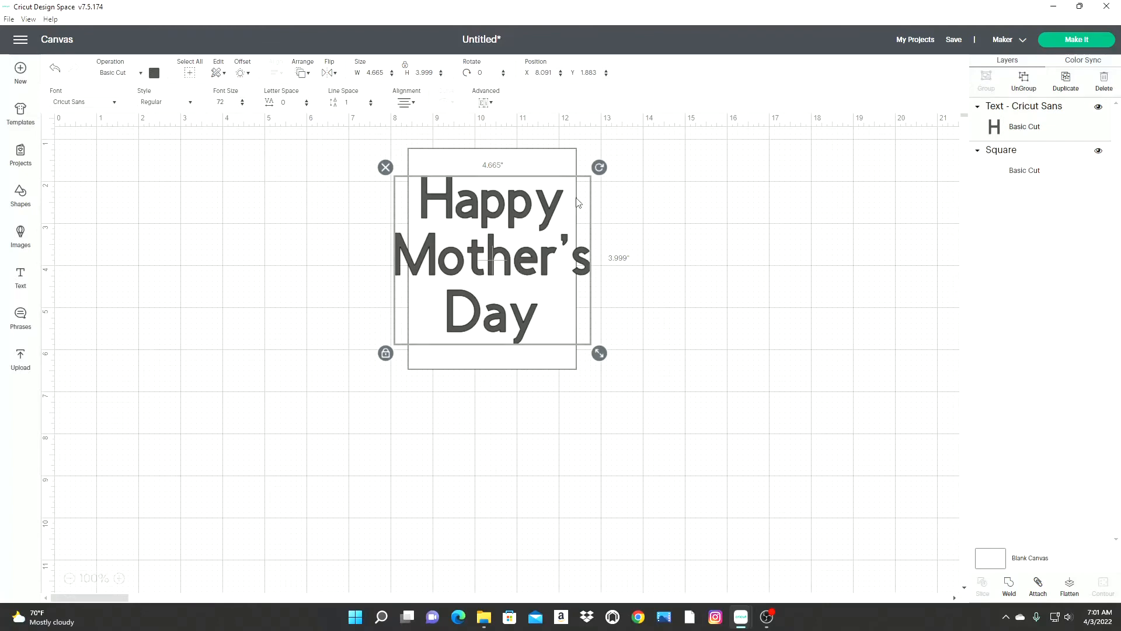
# Filter the fonts to Writing, apply BFC Pinewood to the greeting, and reposition the text inside the rectangle
pyautogui.click(104, 106)
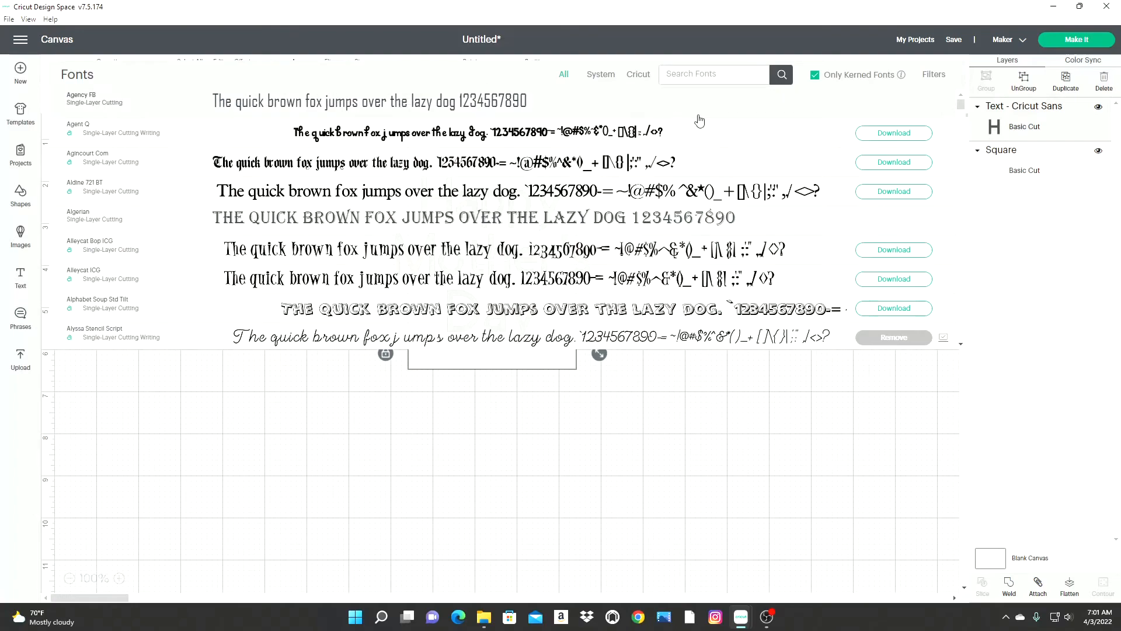
pyautogui.click(934, 75)
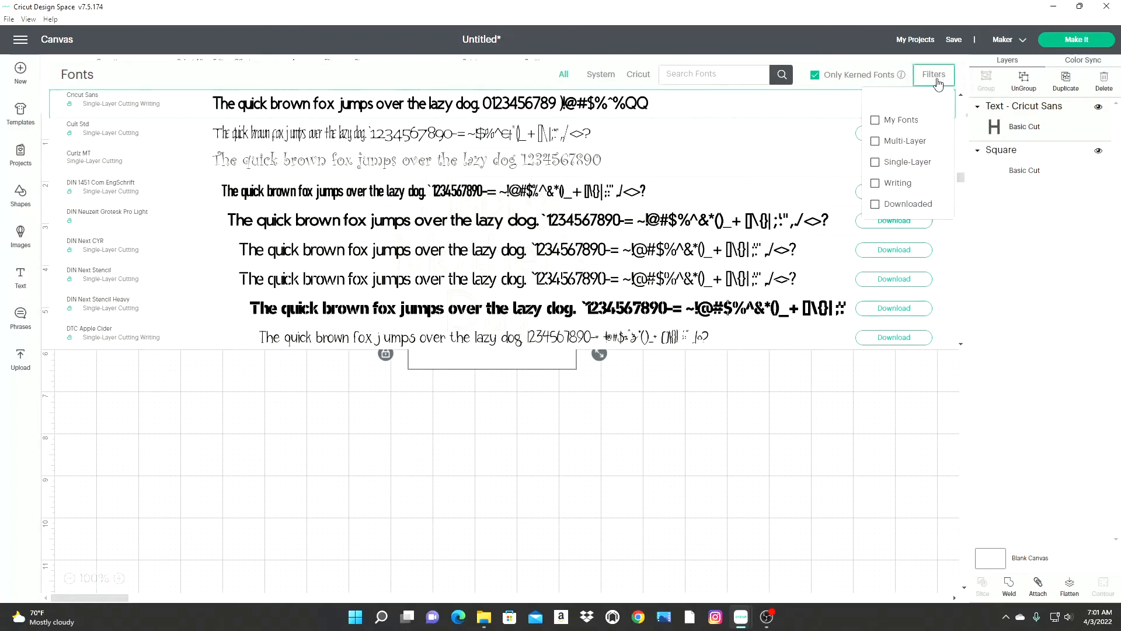
pyautogui.click(889, 189)
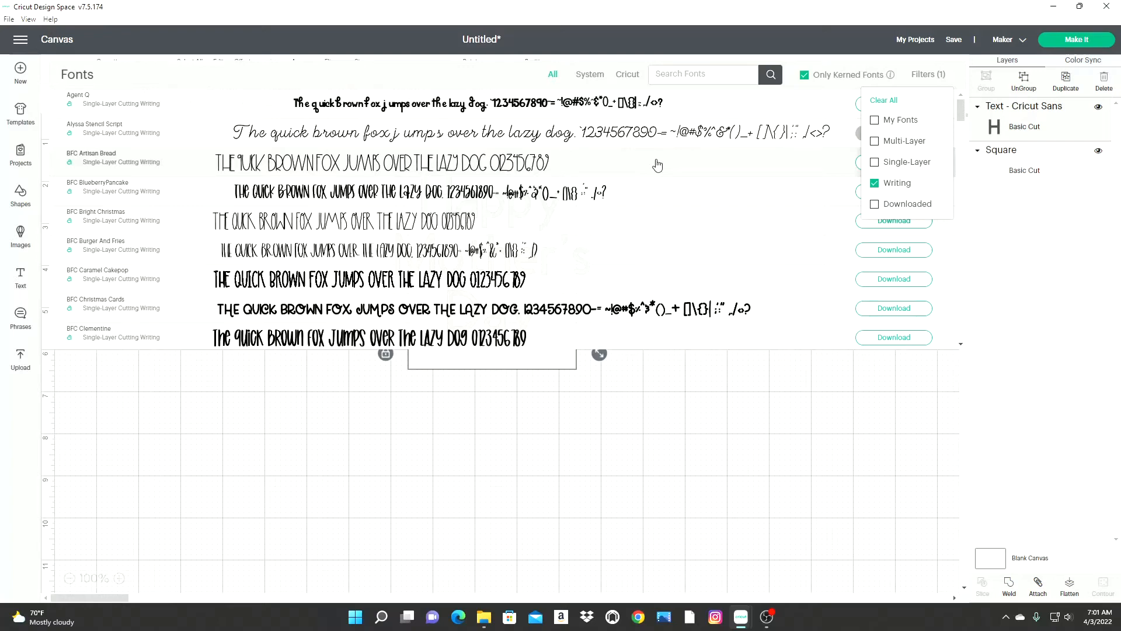
pyautogui.scroll(-10, 479, 223)
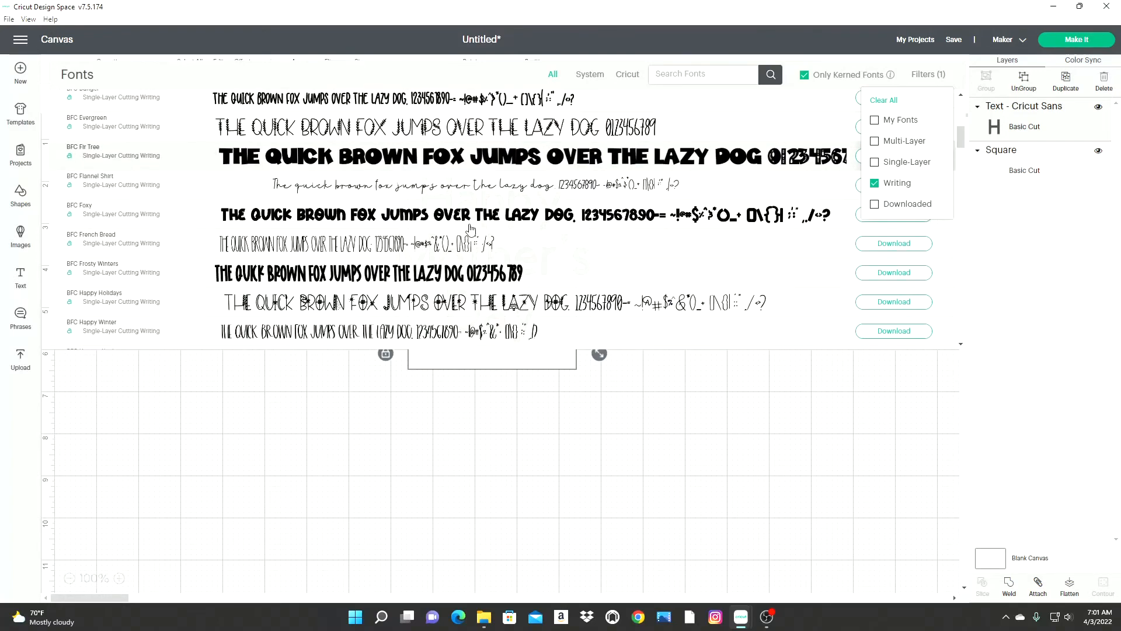
pyautogui.scroll(-5, 420, 216)
pyautogui.scroll(-4, 299, 183)
pyautogui.scroll(-3, 299, 183)
pyautogui.scroll(-7, 323, 178)
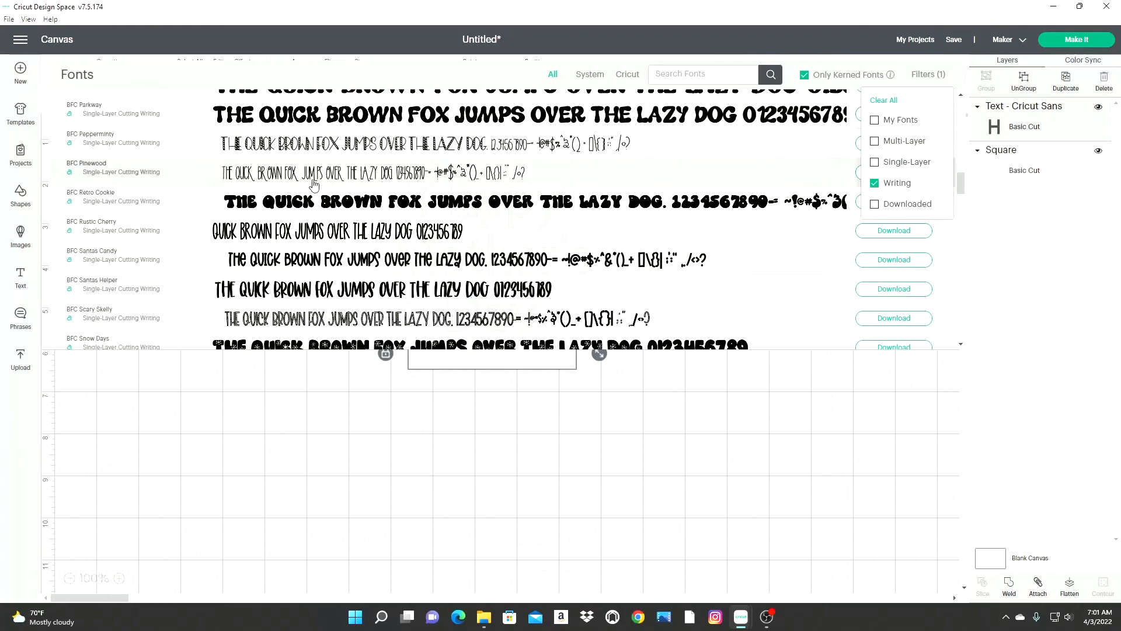
pyautogui.click(314, 185)
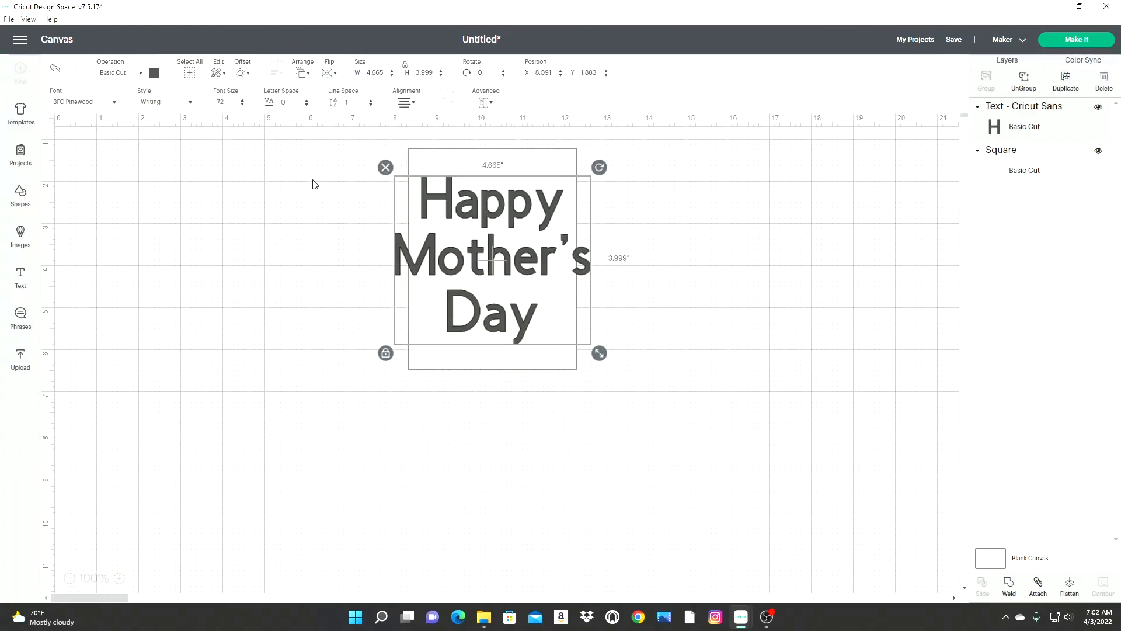
pyautogui.moveTo(472, 270); pyautogui.dragTo(510, 271)
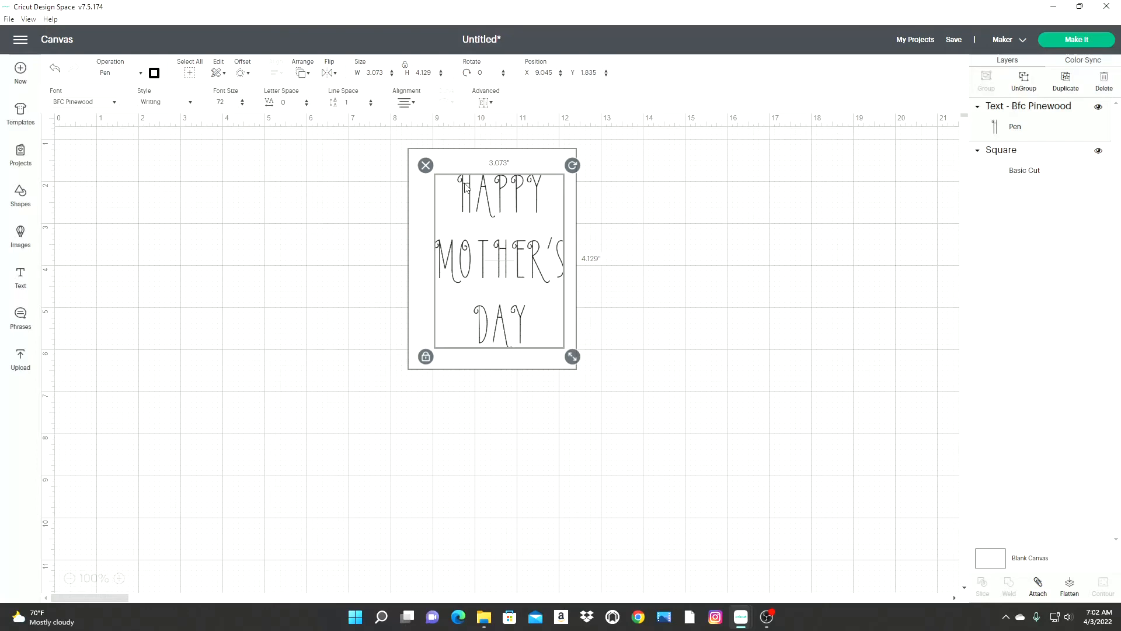
# Try font sizes 14, 30 and 40 for the greeting, moving it toward the middle of the rectangle
pyautogui.doubleClick(233, 104)
pyautogui.write('14')
pyautogui.press('Return')
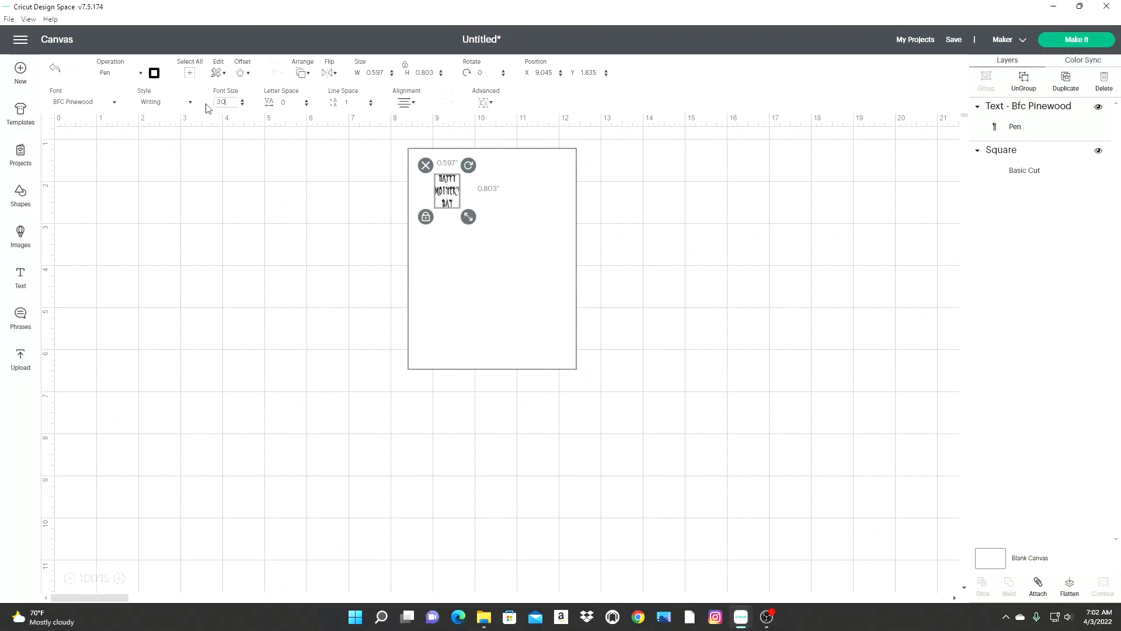
pyautogui.moveTo(475, 213); pyautogui.dragTo(505, 237)
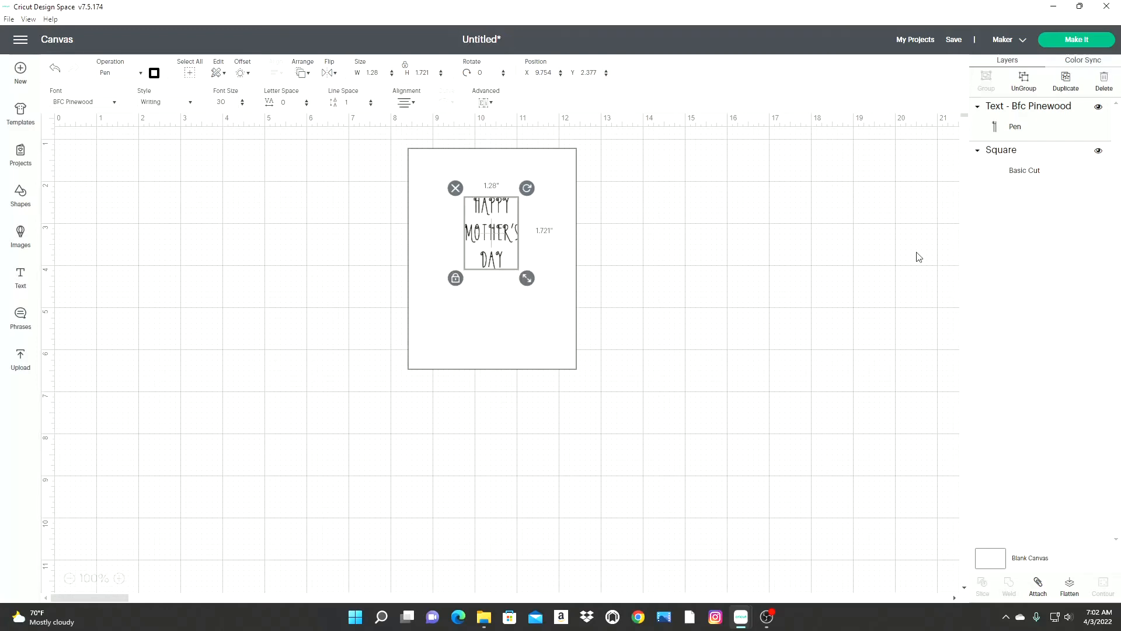
pyautogui.click(227, 103)
pyautogui.press('Return')
pyautogui.moveTo(524, 248); pyautogui.dragTo(513, 250)
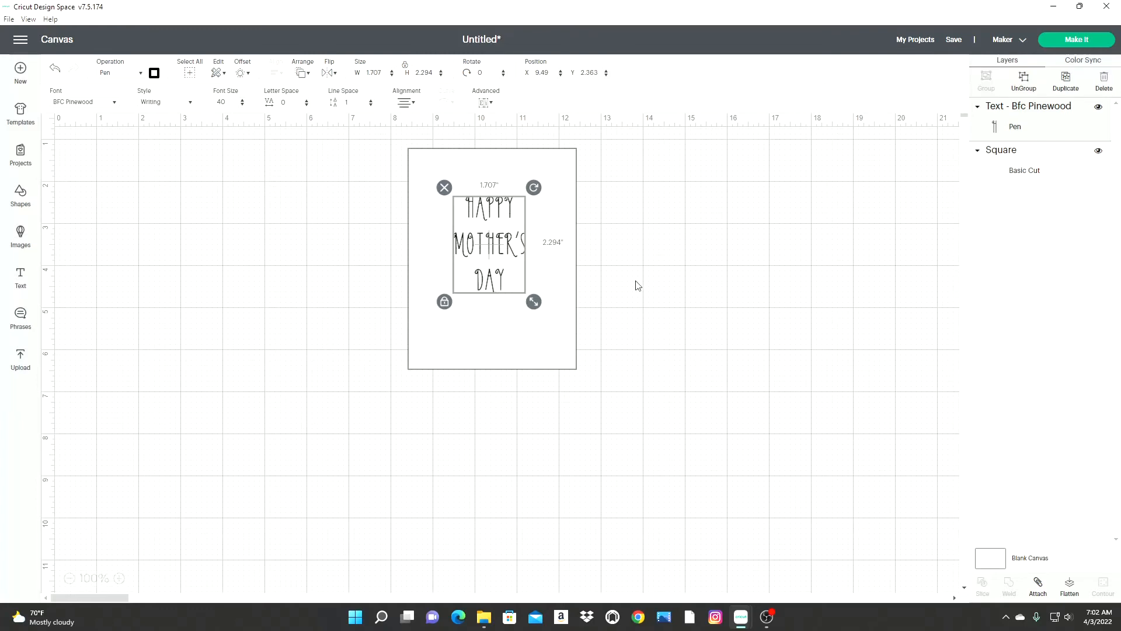
# Scale the greeting proportionally to about 2 in wide by 2.7 in high and center it horizontally in the rectangle
pyautogui.click(659, 286)
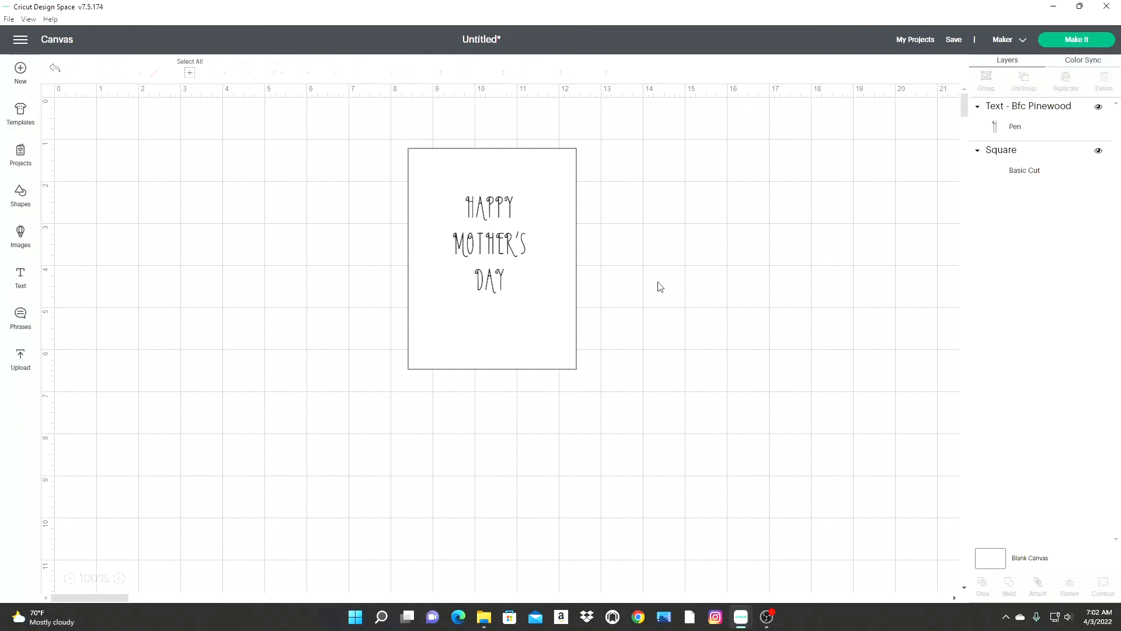
pyautogui.click(483, 227)
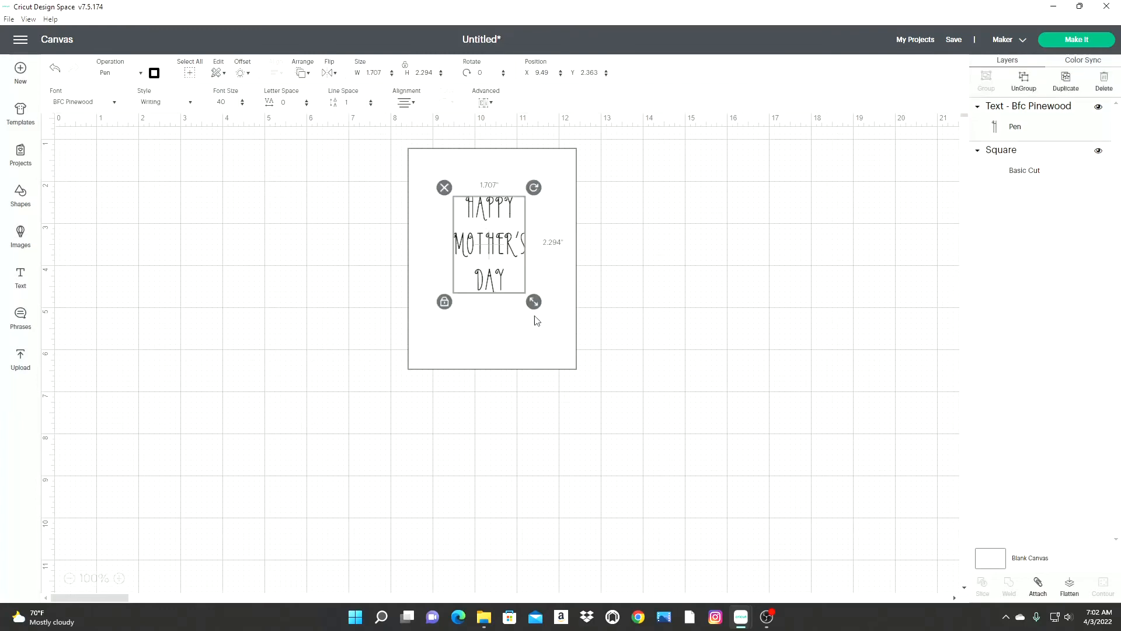
pyautogui.moveTo(534, 302); pyautogui.dragTo(671, 400)
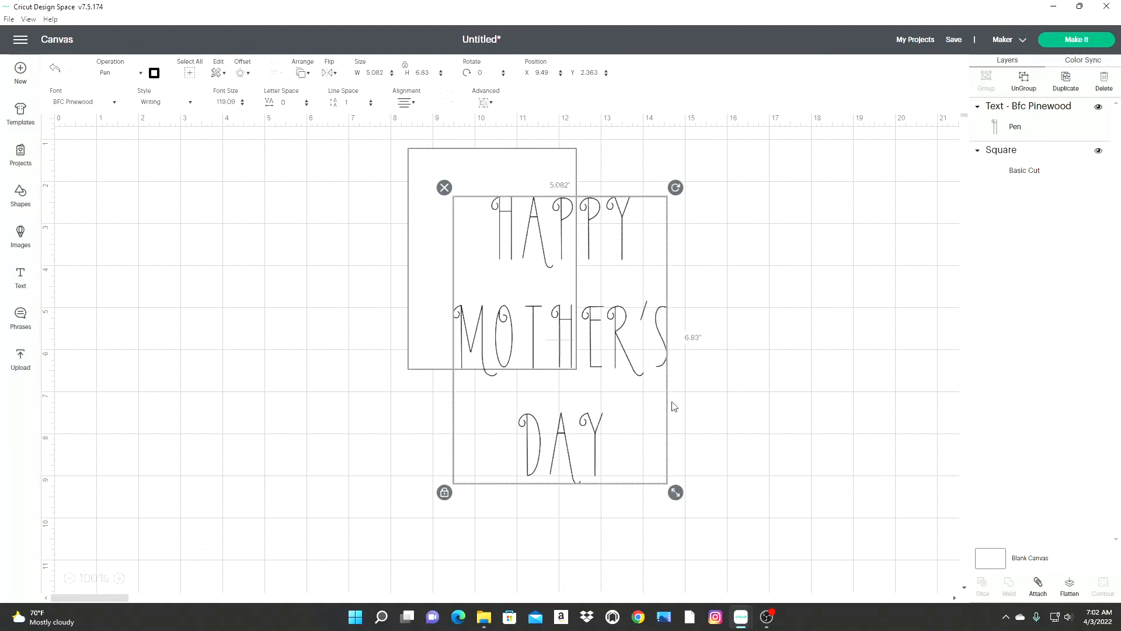
pyautogui.moveTo(675, 493); pyautogui.dragTo(541, 310)
pyautogui.moveTo(513, 263); pyautogui.dragTo(508, 261)
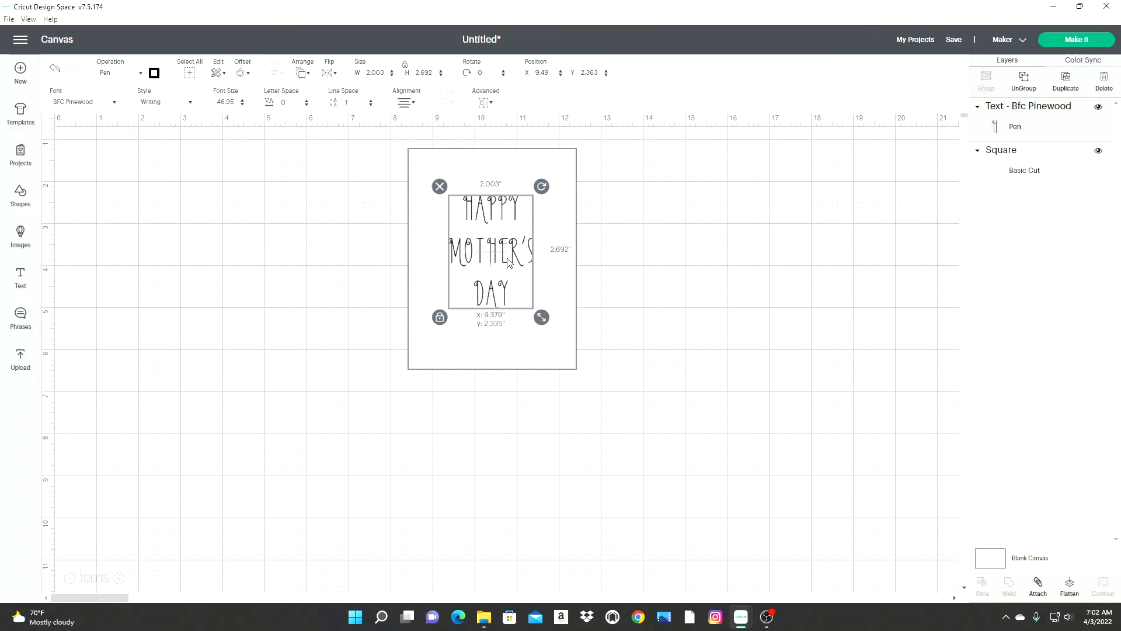
# Try wider letter spacing on the "Happy Mother's Day" greeting and settle on a letter space of 0.5
pyautogui.click(655, 295)
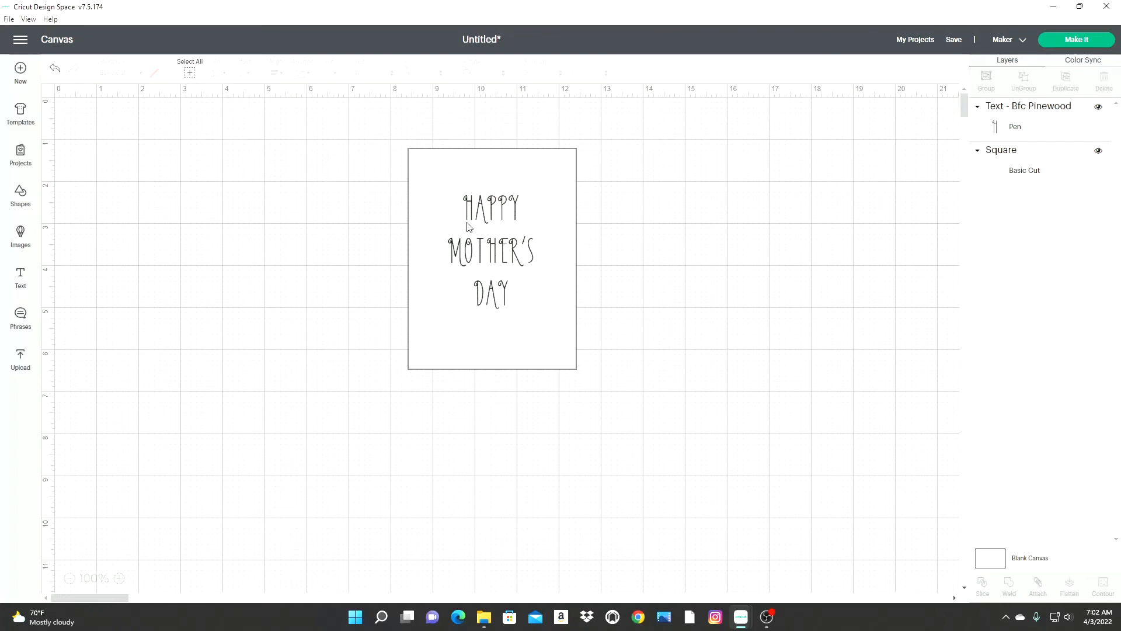
pyautogui.click(484, 258)
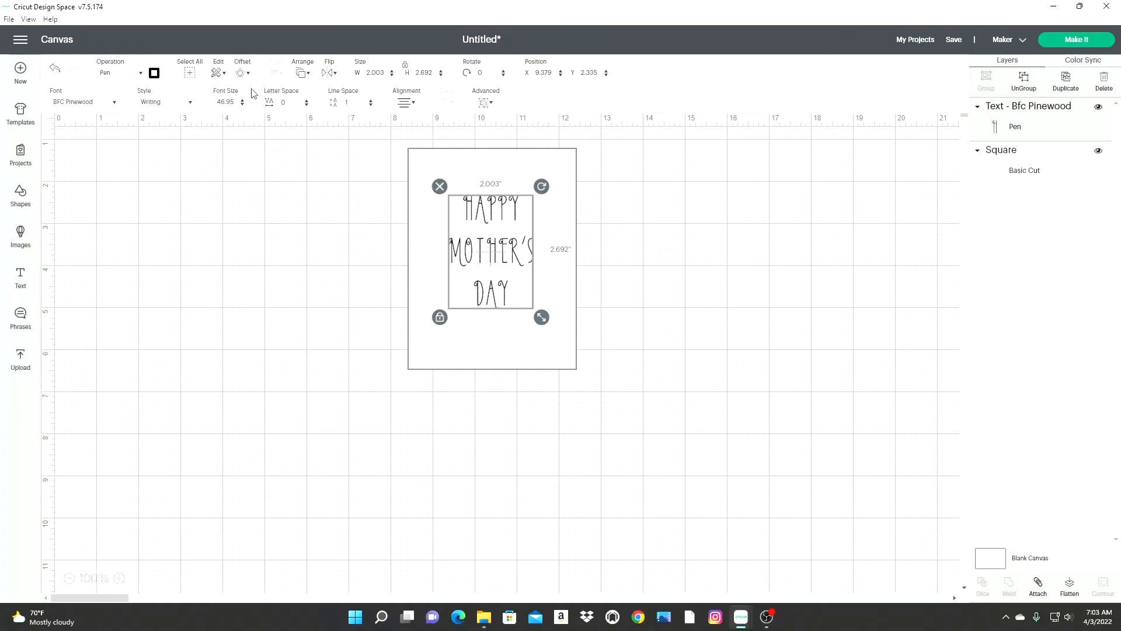
pyautogui.click(306, 101)
pyautogui.click(305, 100)
pyautogui.click(306, 100)
pyautogui.click(305, 100)
pyautogui.click(305, 101)
pyautogui.click(305, 100)
pyautogui.click(306, 101)
pyautogui.click(306, 100)
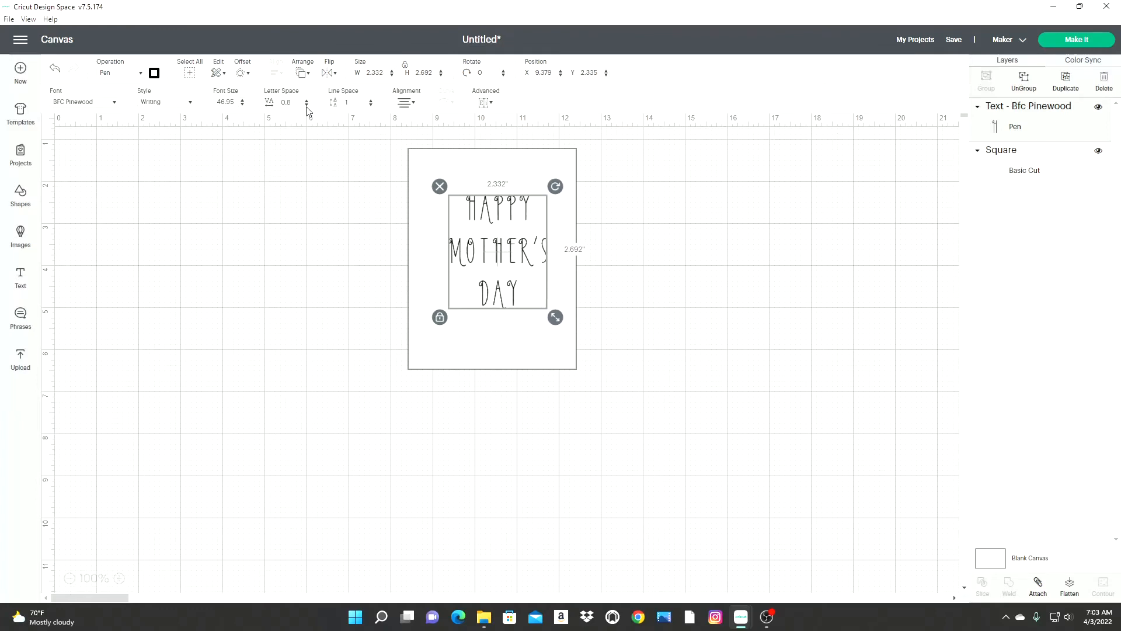
pyautogui.click(307, 105)
pyautogui.click(306, 105)
pyautogui.click(306, 105)
pyautogui.click(307, 105)
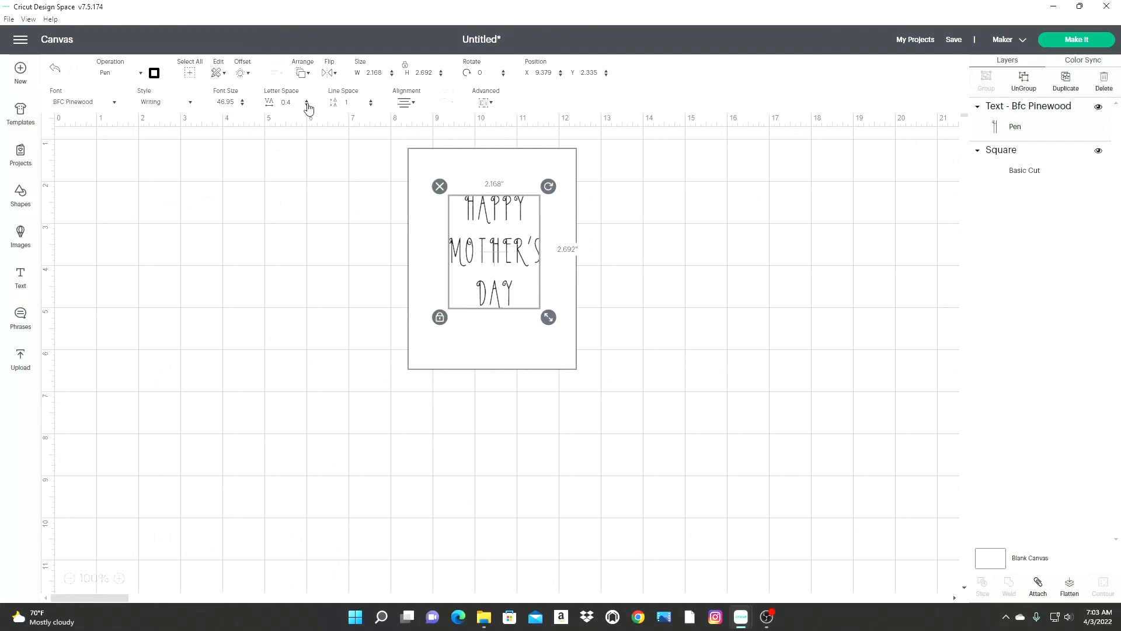
pyautogui.click(307, 101)
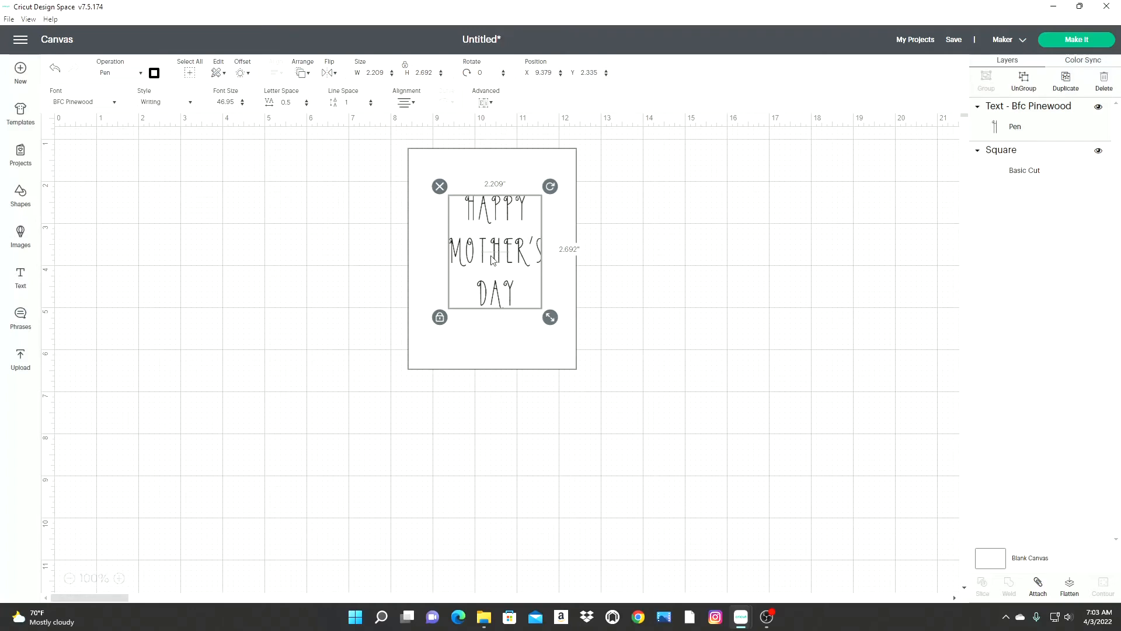
# Tighten the greeting's line spacing to -2 and nudge the text back toward the middle of the rectangle
pyautogui.click(370, 106)
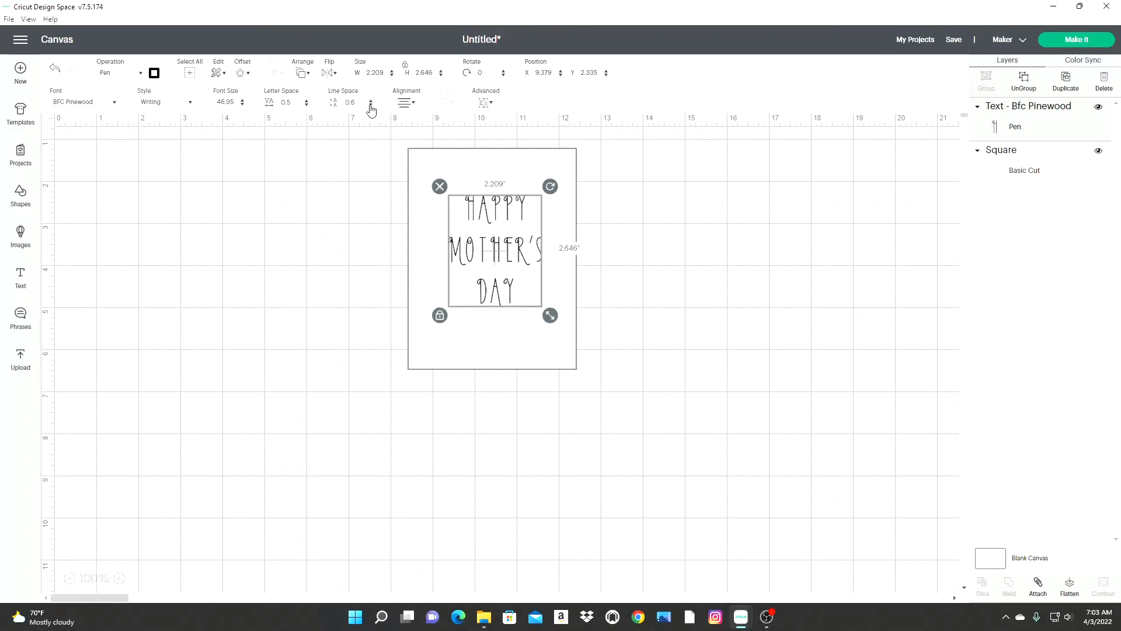
pyautogui.click(370, 105)
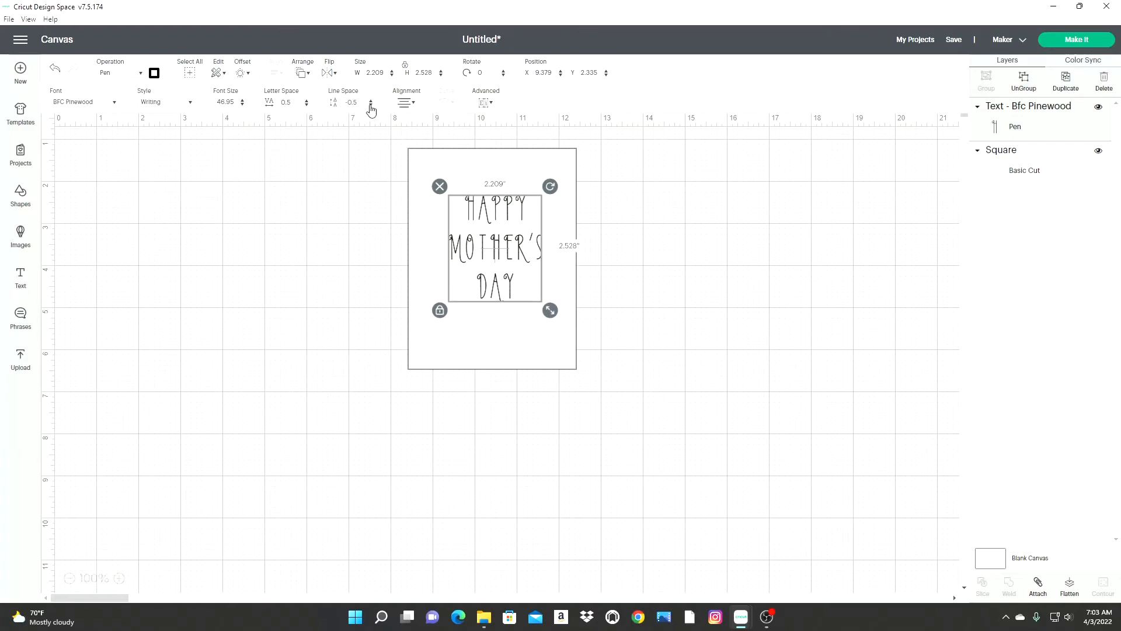
pyautogui.click(370, 106)
pyautogui.click(371, 105)
pyautogui.click(370, 105)
pyautogui.click(370, 105)
pyautogui.click(370, 106)
pyautogui.moveTo(536, 263); pyautogui.dragTo(532, 266)
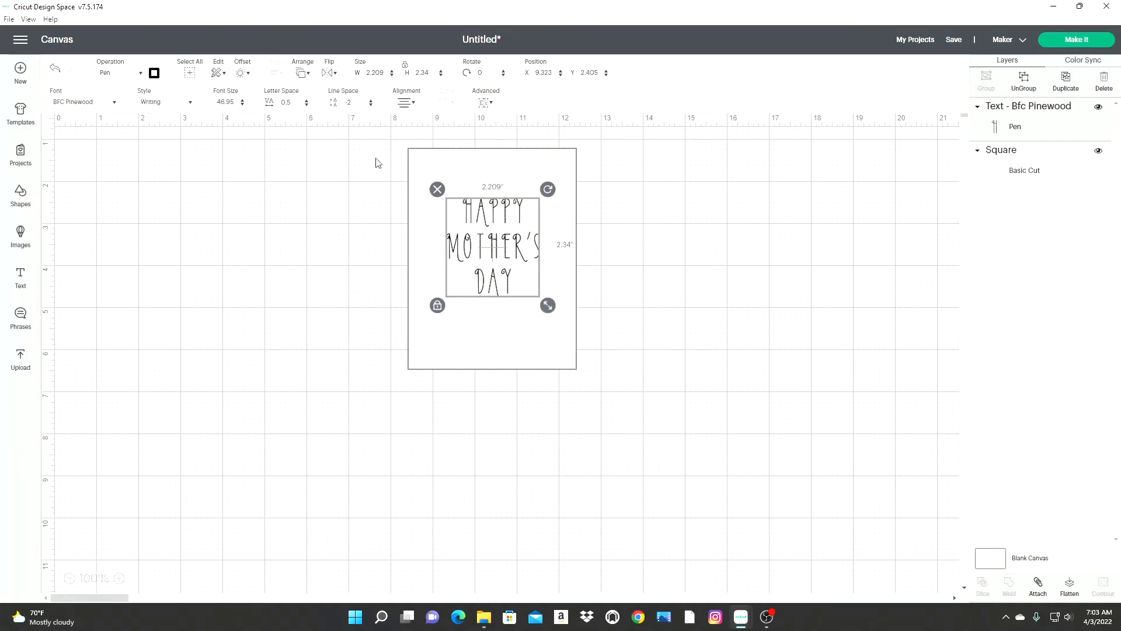
# Move the greeting off-center in the rectangle, preview how the unattached pieces are laid out on the mats, and return to the canvas
pyautogui.click(711, 328)
pyautogui.moveTo(473, 245); pyautogui.dragTo(546, 253)
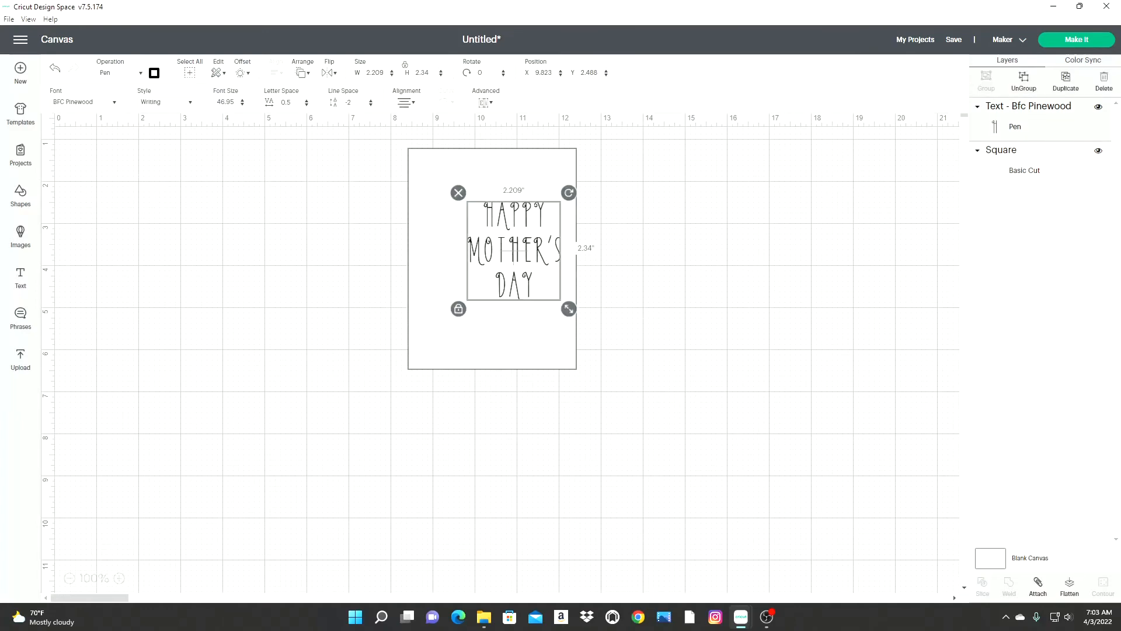
pyautogui.click(1076, 39)
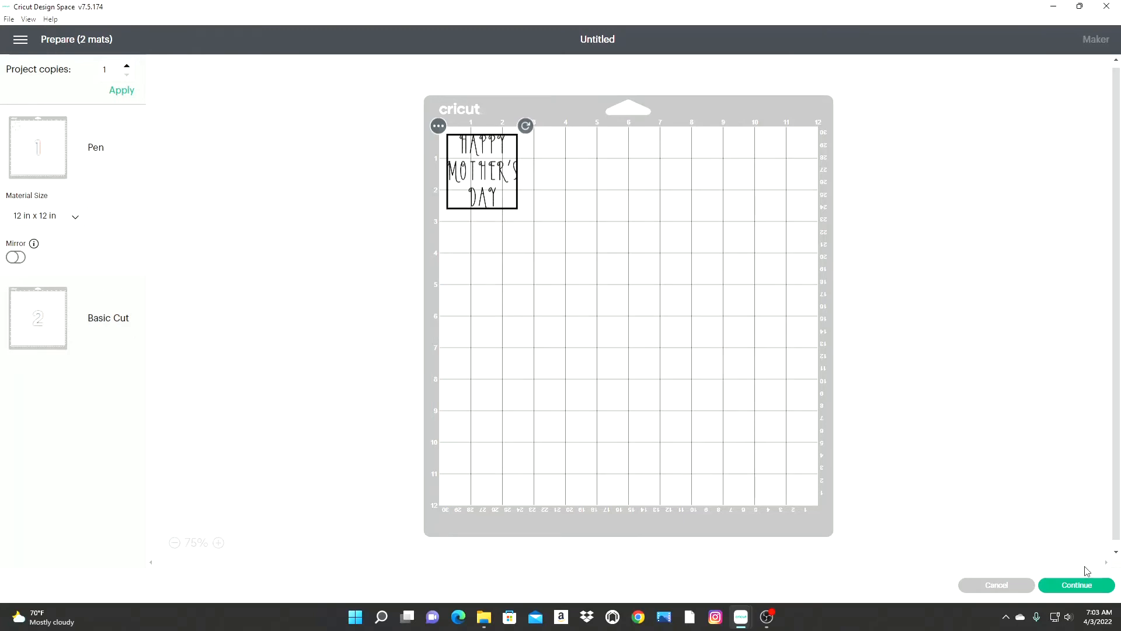
pyautogui.click(996, 585)
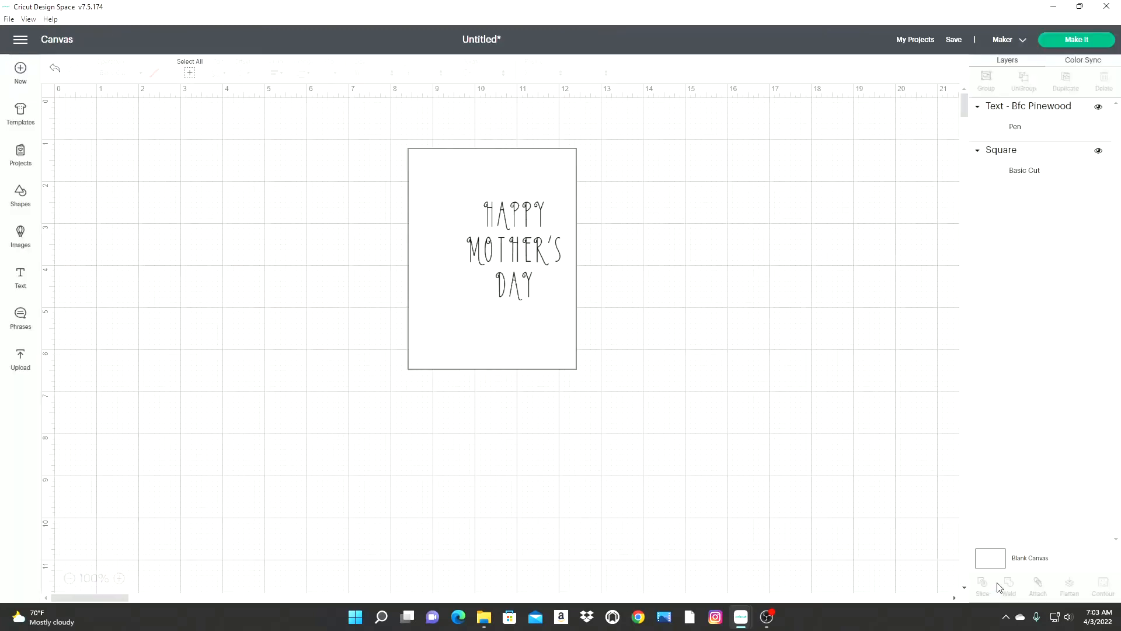
# Move the greeting back toward the middle and center it horizontally with the rectangle using the Align options
pyautogui.moveTo(517, 253); pyautogui.dragTo(496, 244)
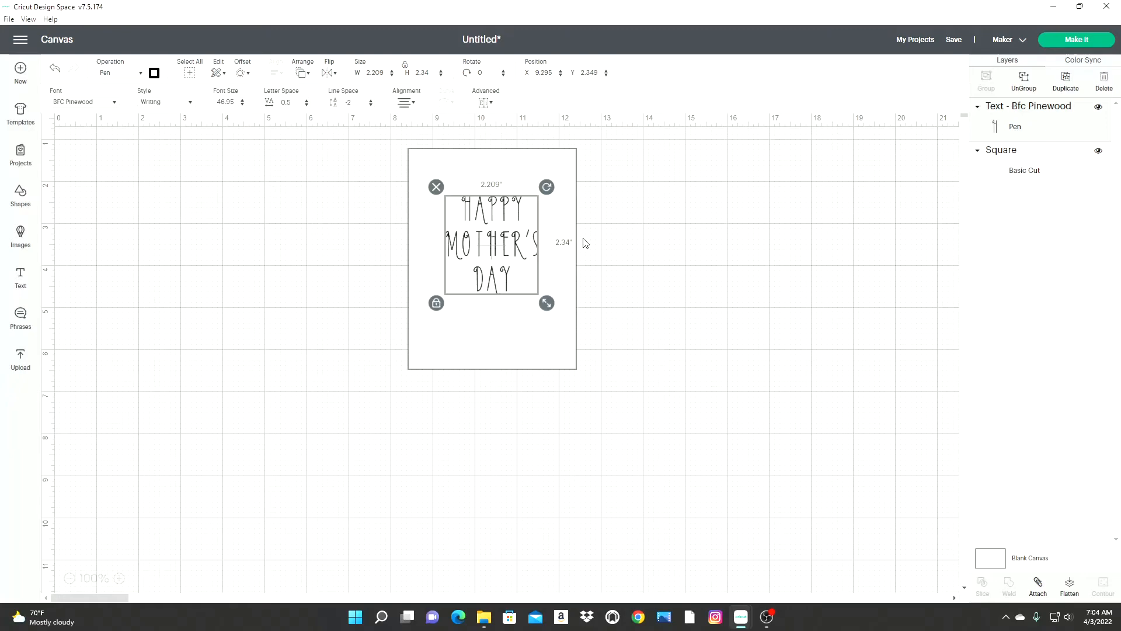
pyautogui.click(296, 142)
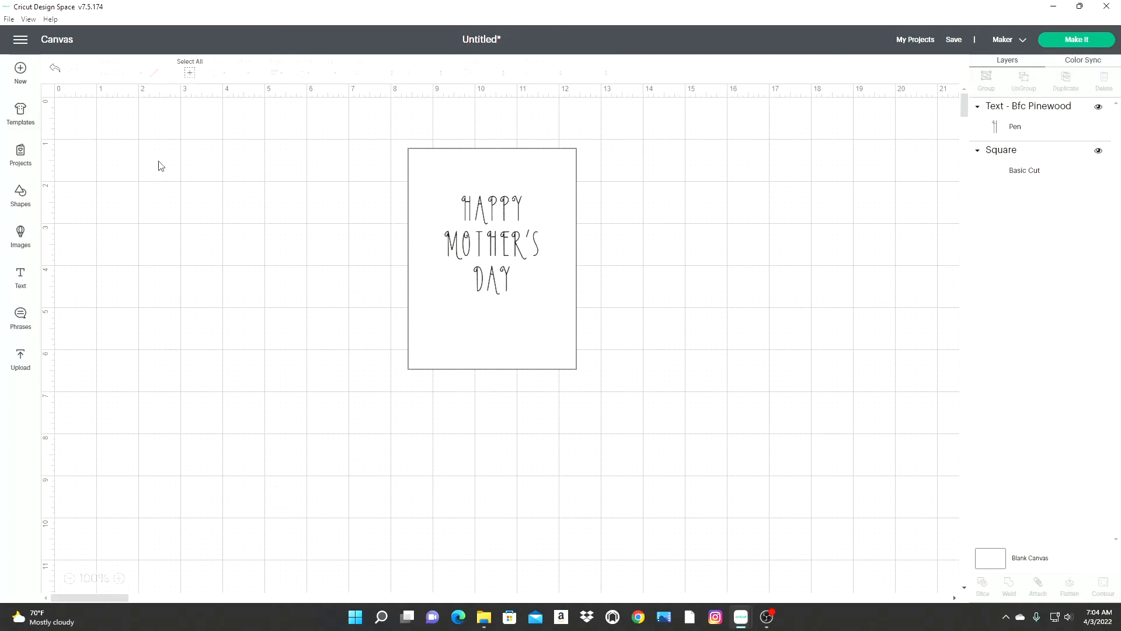
pyautogui.moveTo(332, 115); pyautogui.dragTo(673, 446)
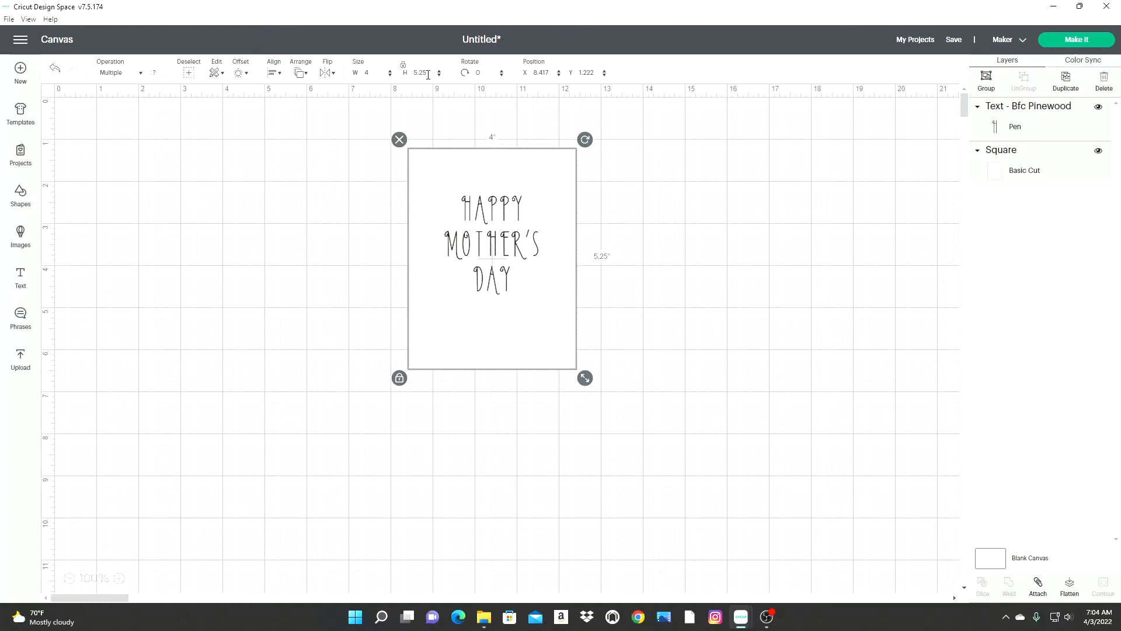
pyautogui.click(273, 73)
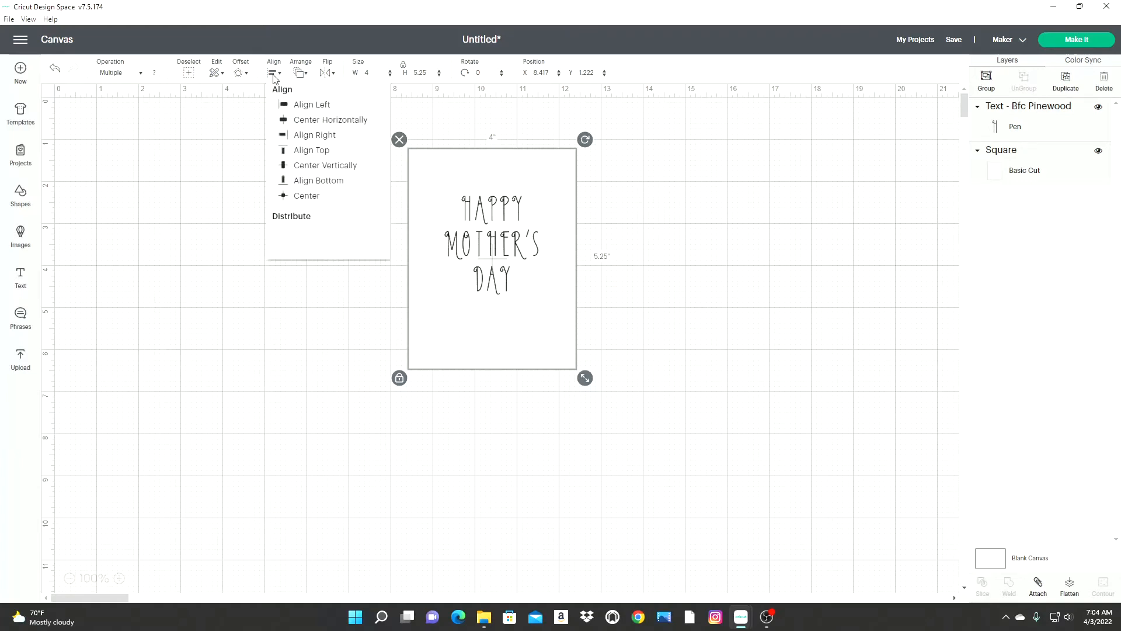
pyautogui.click(306, 121)
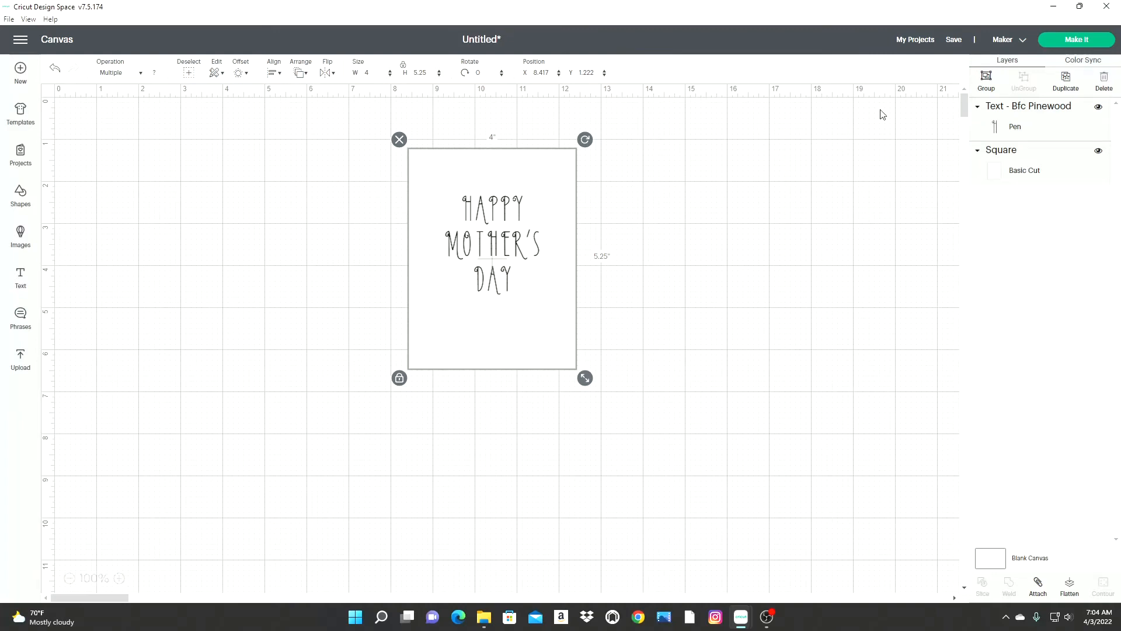
pyautogui.click(790, 260)
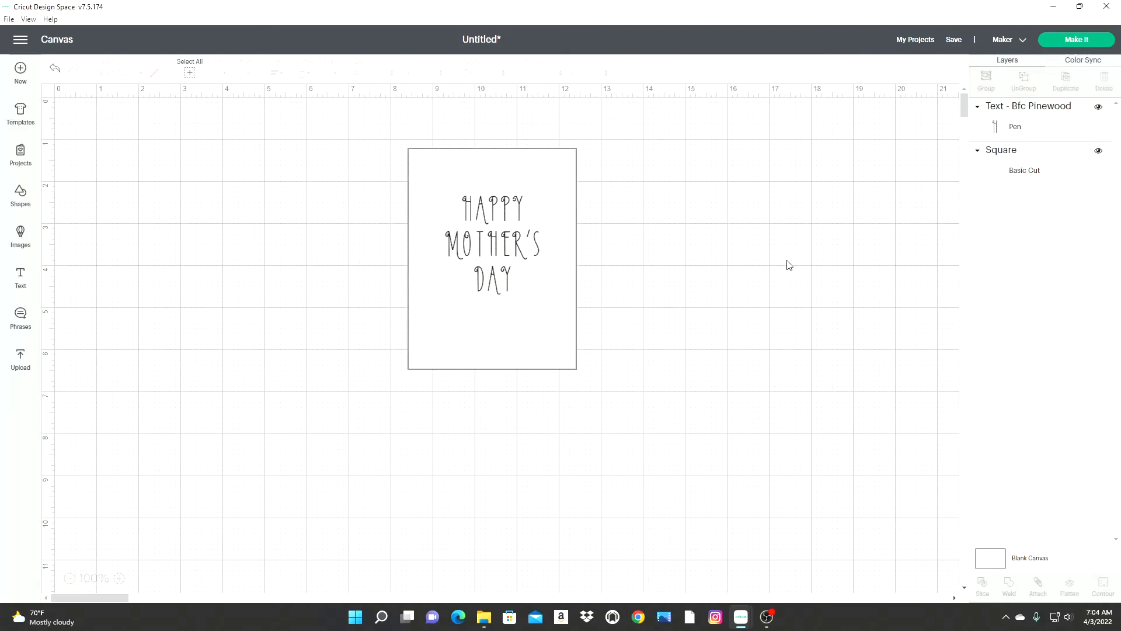
# Shift the greeting past the rectangle's right edge, select both objects, and center them horizontally on each other
pyautogui.moveTo(495, 249); pyautogui.dragTo(564, 247)
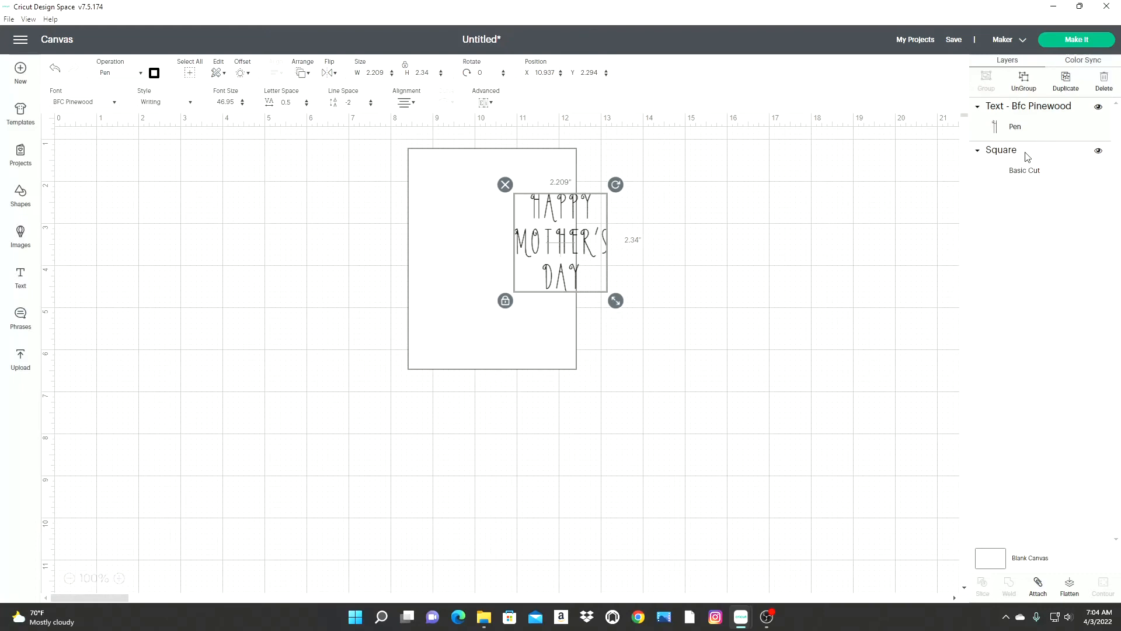
pyautogui.keyDown('shift'); pyautogui.click(1018, 175); pyautogui.keyUp('shift')
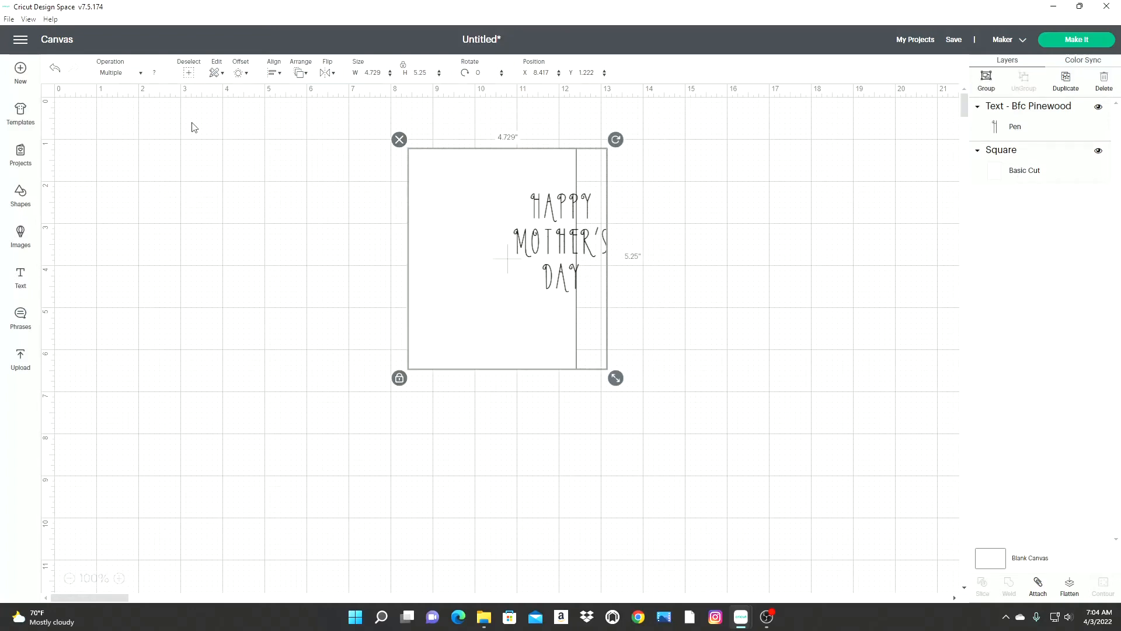
pyautogui.click(273, 72)
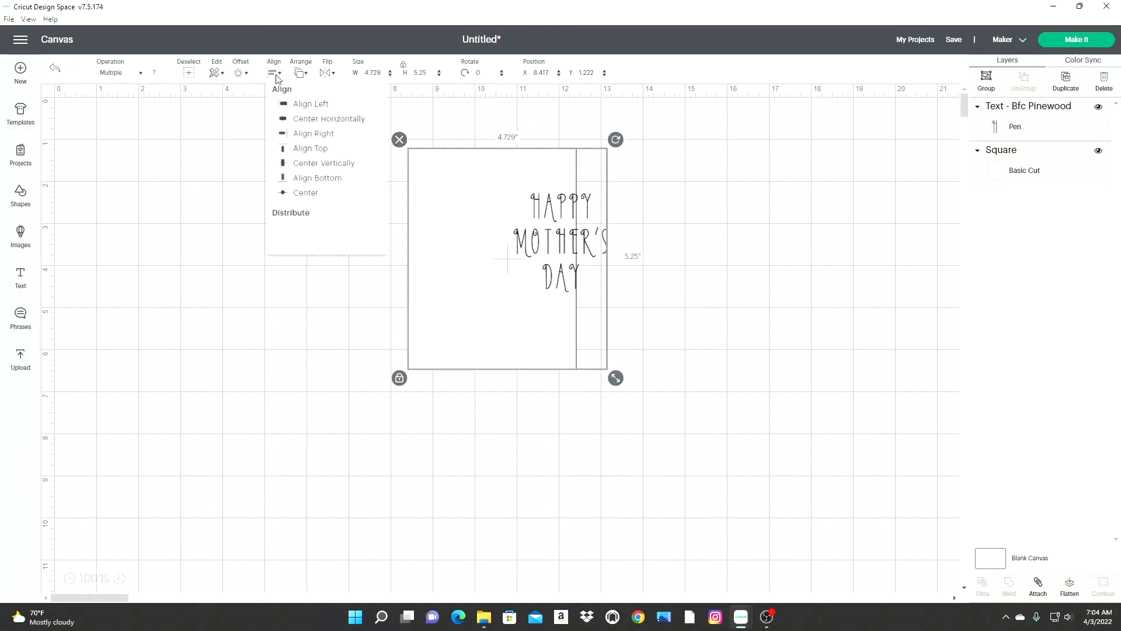
pyautogui.click(302, 120)
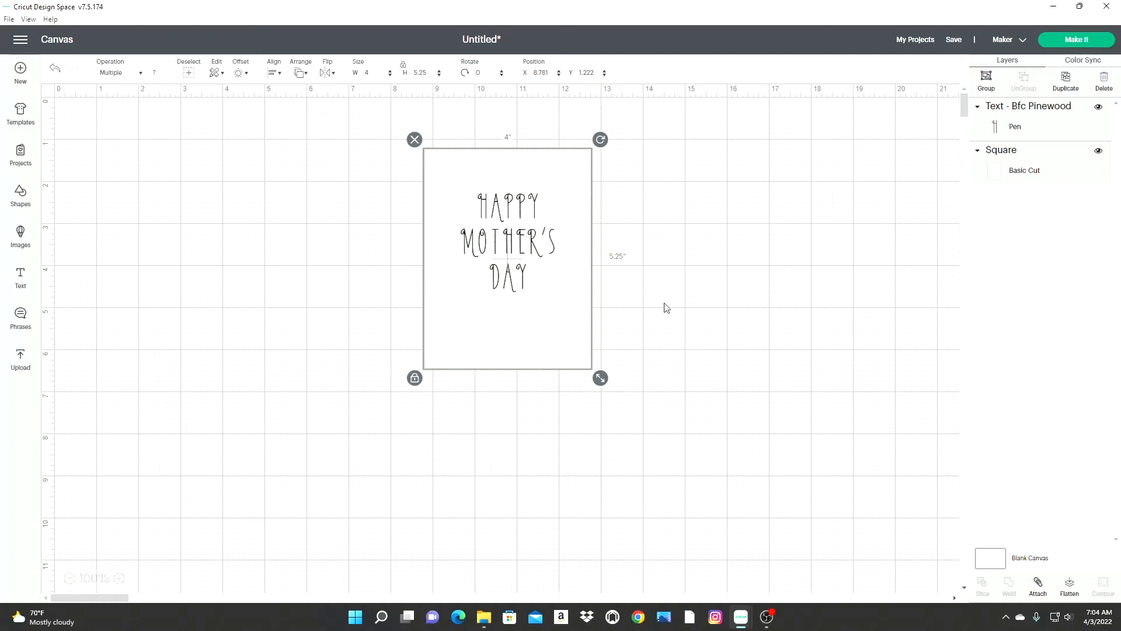
# Attach the greeting to the rectangle and move the attached panel slightly down and left
pyautogui.click(1038, 585)
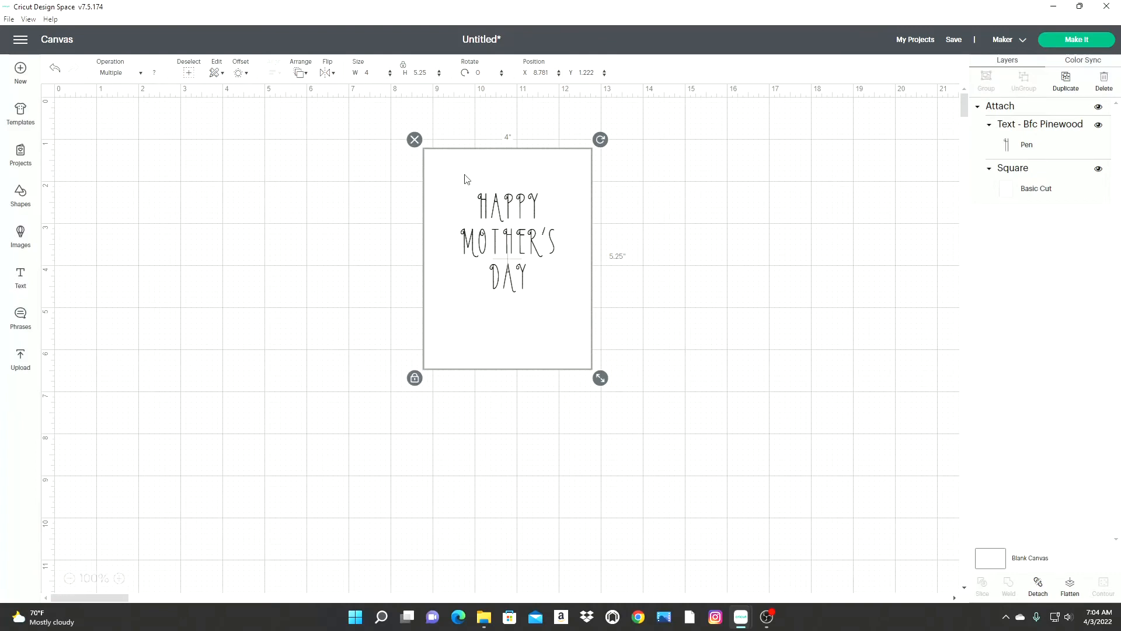
pyautogui.click(748, 248)
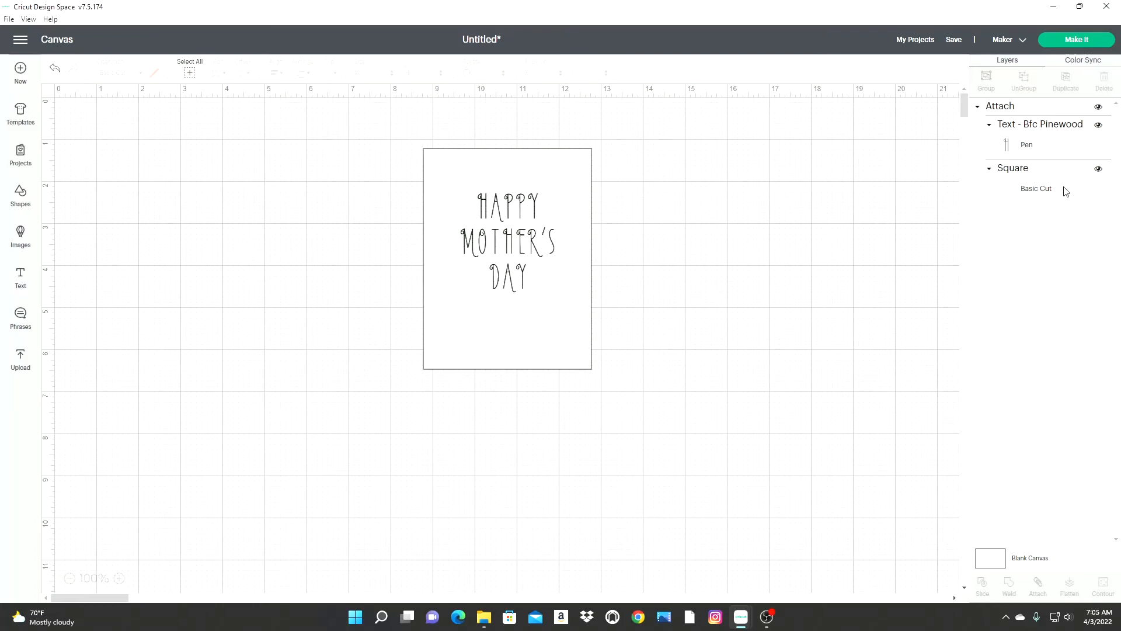
pyautogui.moveTo(448, 172)
pyautogui.mouseDown()
pyautogui.moveTo(568, 175)
pyautogui.moveTo(439, 185)
pyautogui.mouseUp()
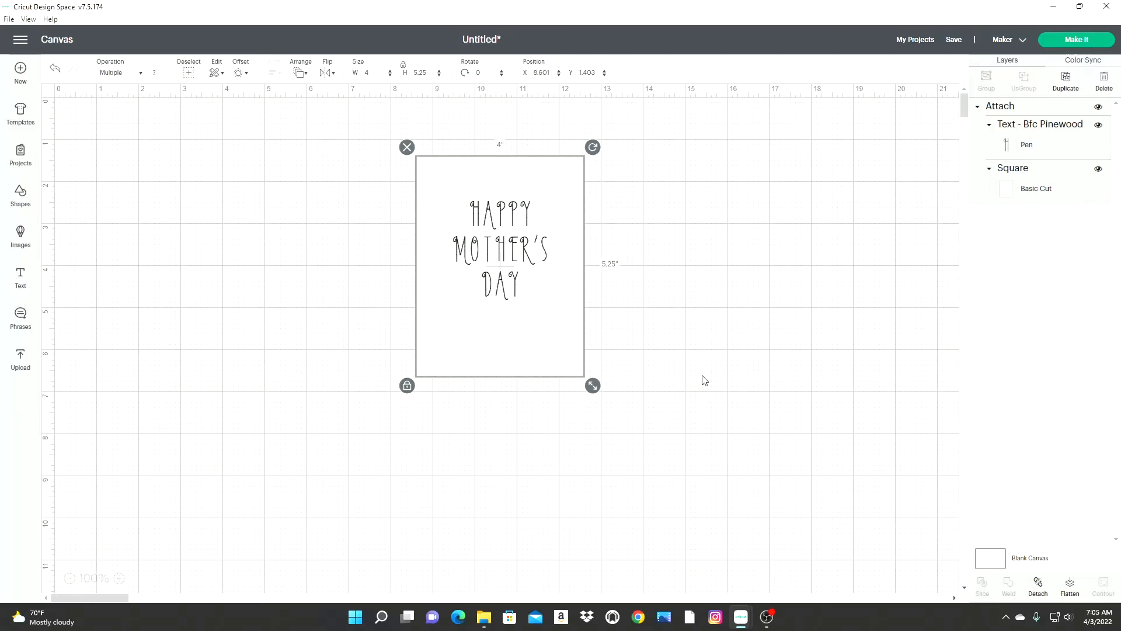
# Preview the attached panel on the mat, try placing it near the mat's middle, and return to the canvas
pyautogui.click(1048, 44)
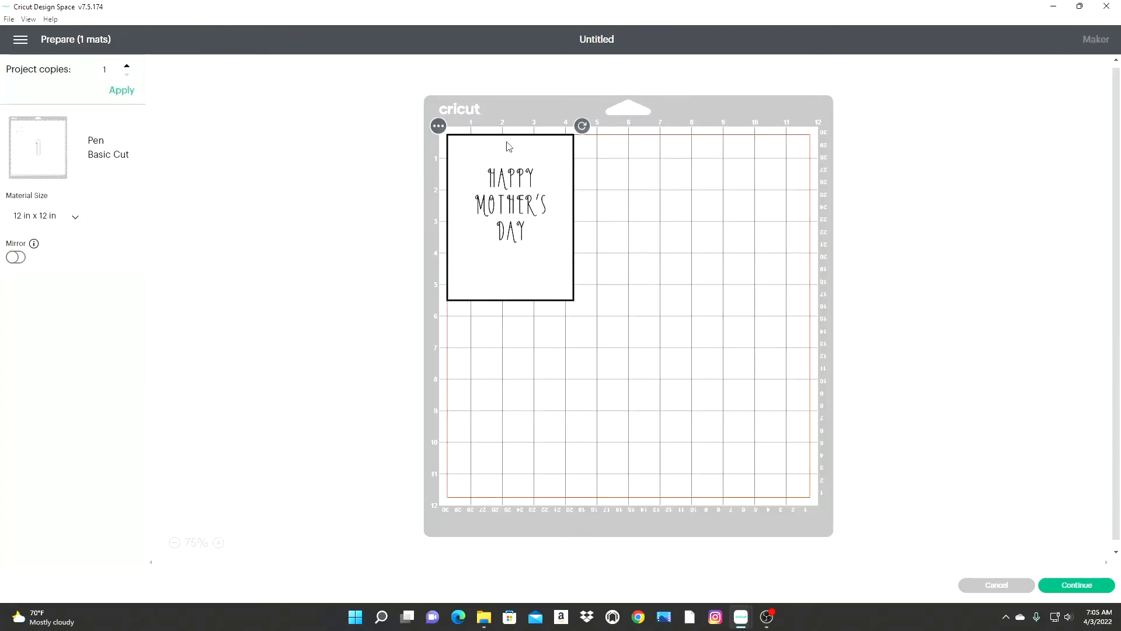
pyautogui.moveTo(493, 228); pyautogui.dragTo(589, 306)
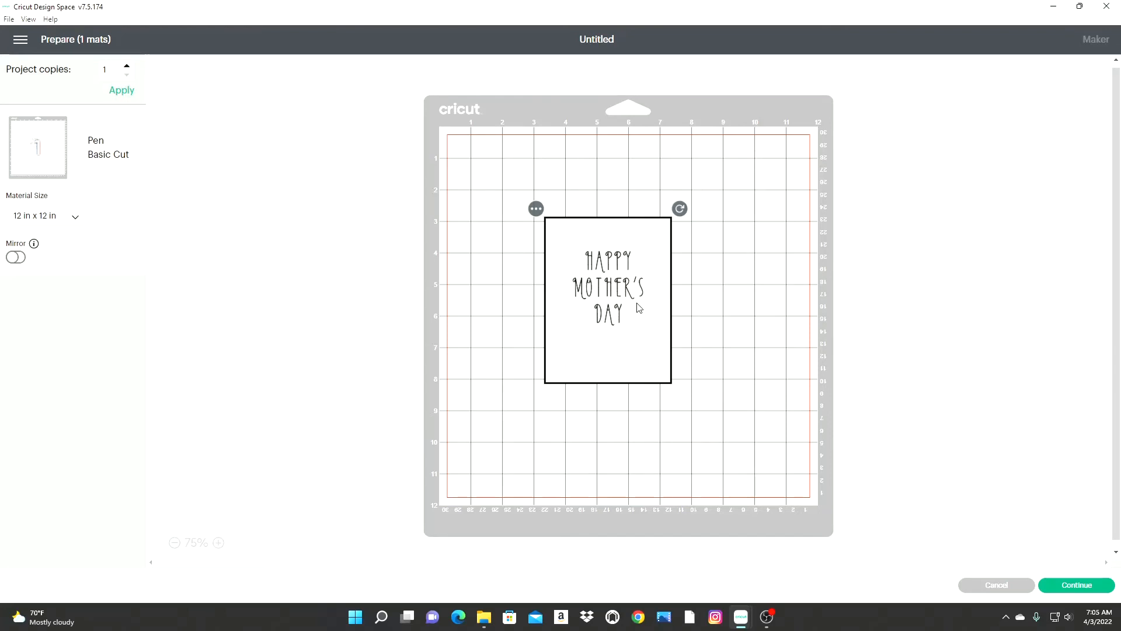
pyautogui.click(996, 585)
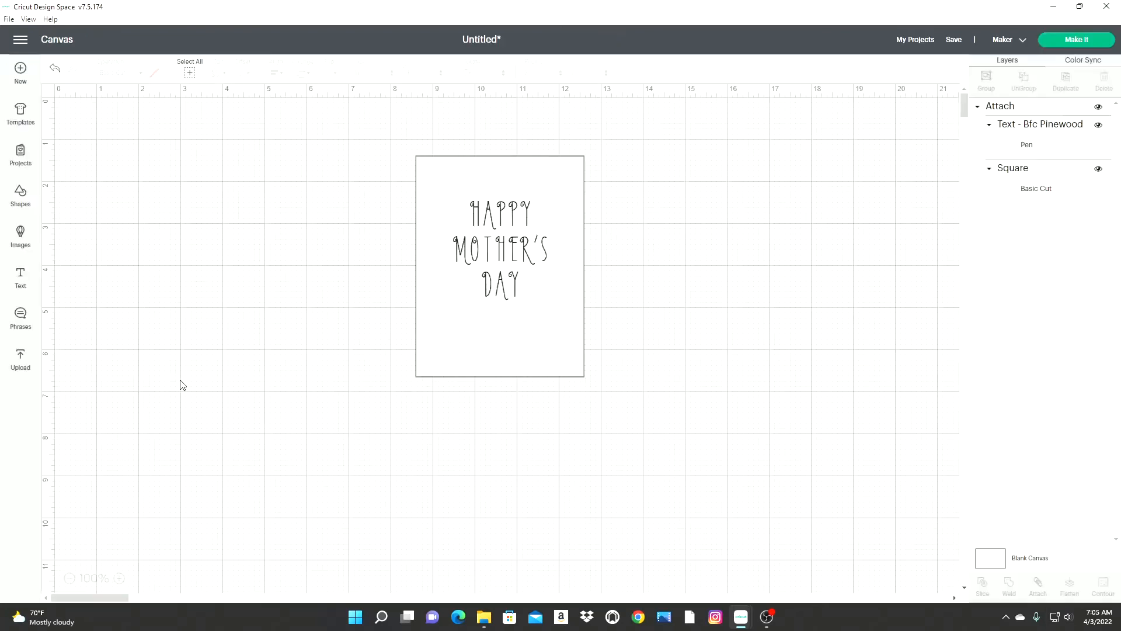
# Move the panel to about X 11.1, Y 2 in, detach the greeting from the rectangle, and hide the text layer
pyautogui.click(546, 284)
pyautogui.moveTo(653, 309); pyautogui.dragTo(652, 310)
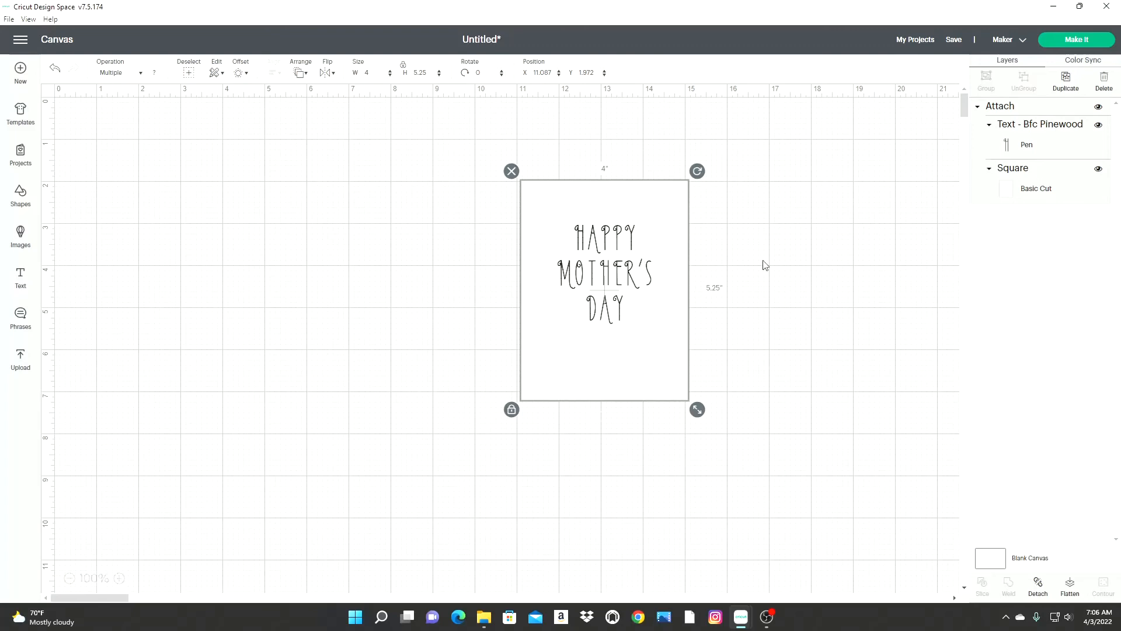
pyautogui.click(1038, 585)
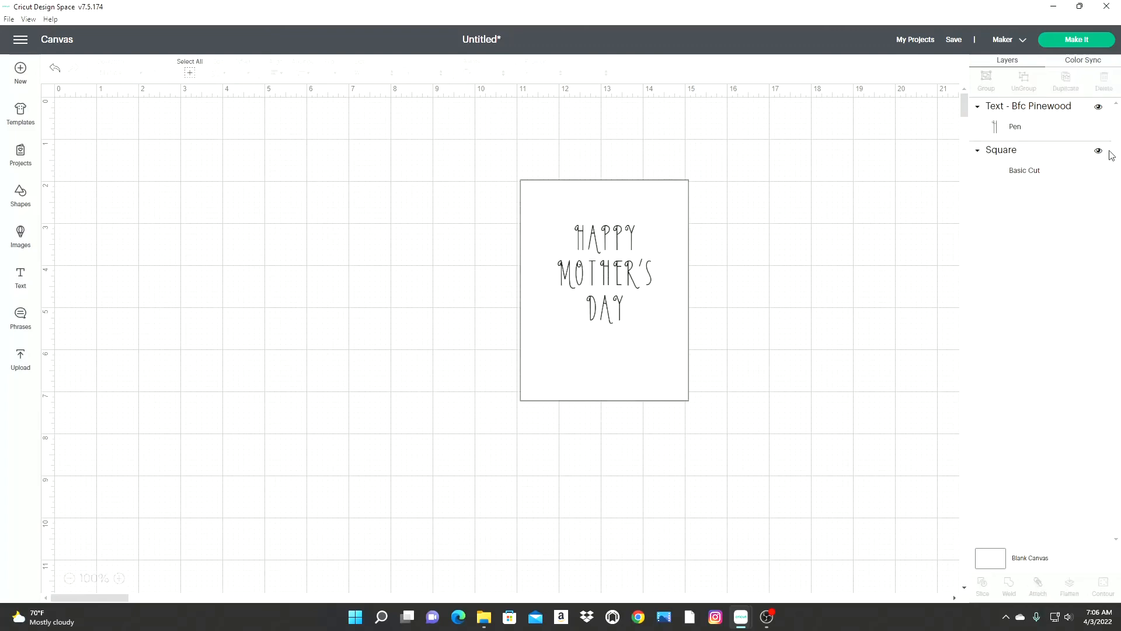
pyautogui.click(1098, 107)
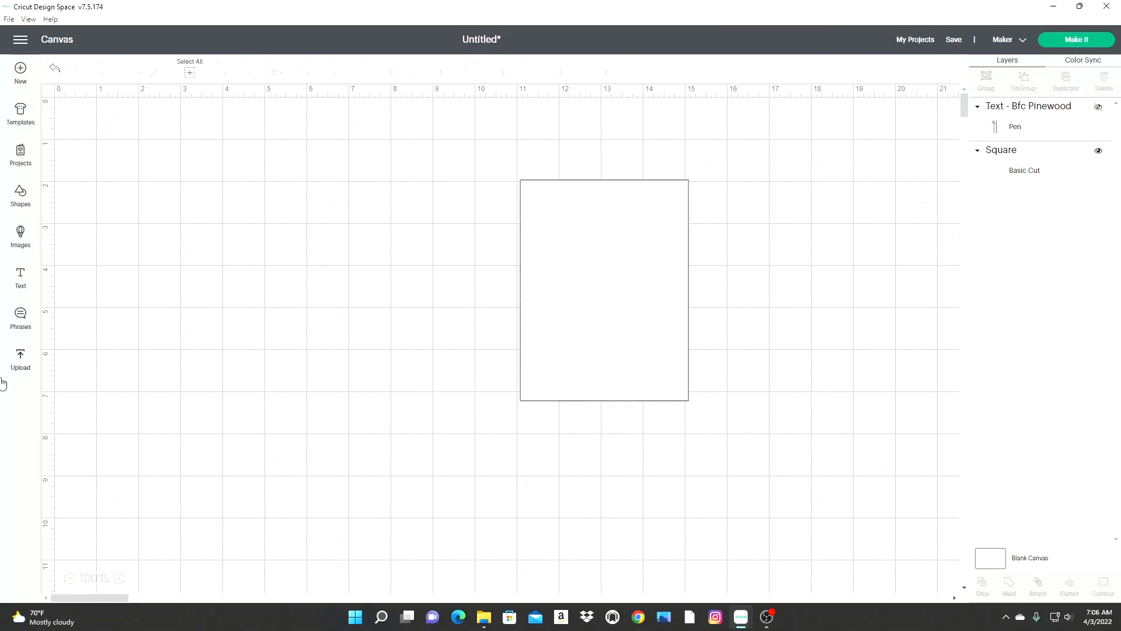
# Browse the phrase library and add the pink "girl" cutaway card design with pen-drawn flowers to the canvas
pyautogui.click(21, 317)
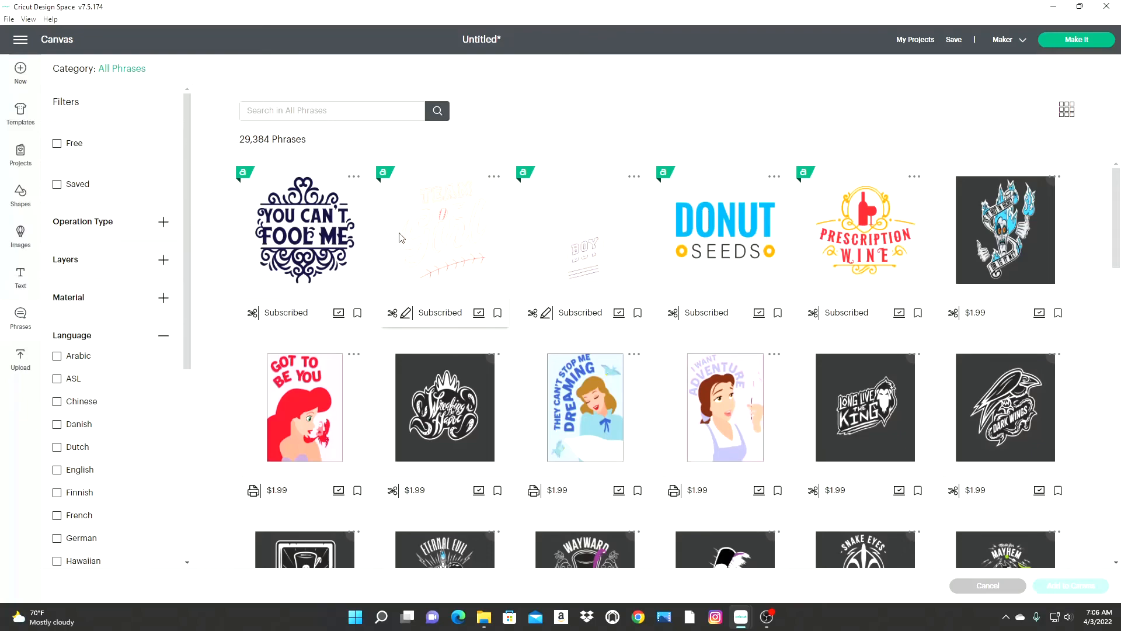
pyautogui.scroll(-3, 1024, 280)
pyautogui.scroll(-12, 1024, 280)
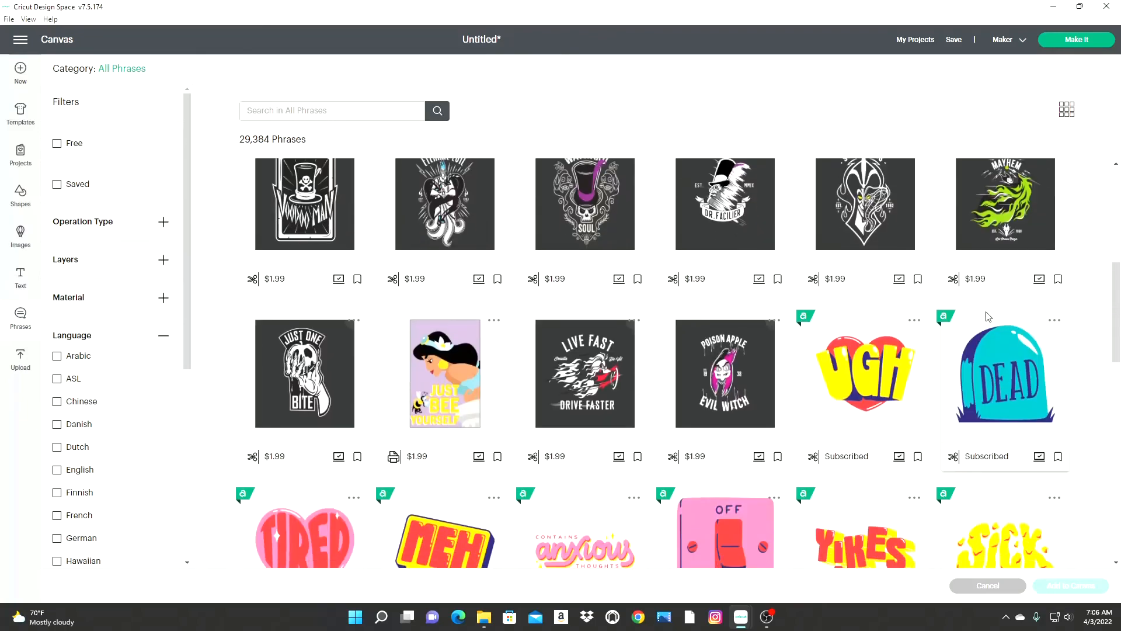
pyautogui.scroll(-6, 872, 397)
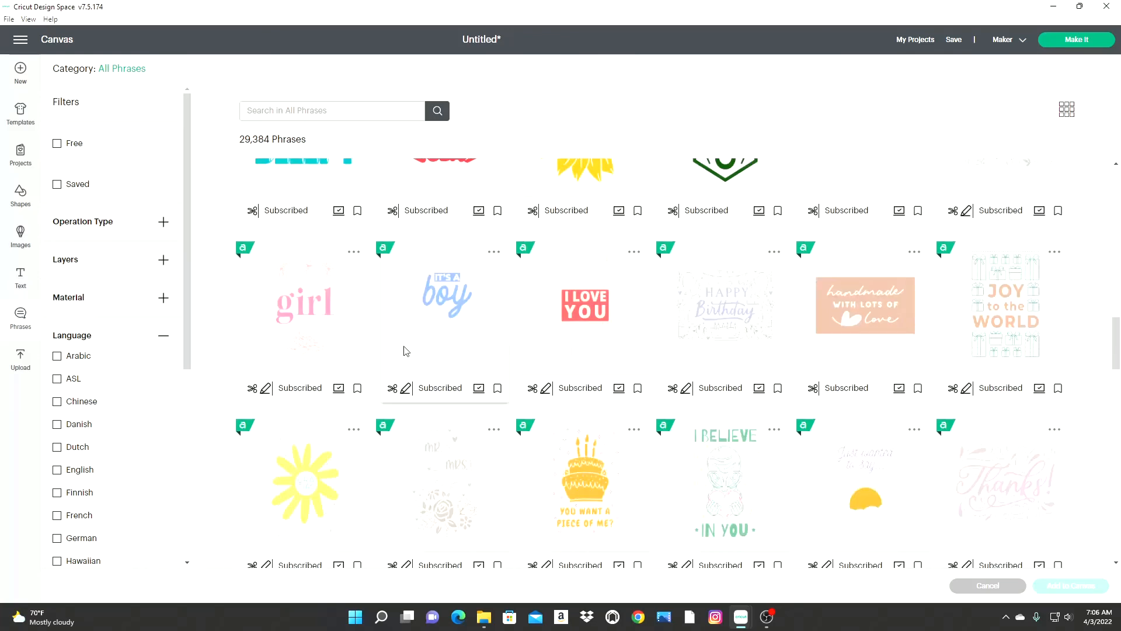
pyautogui.click(305, 315)
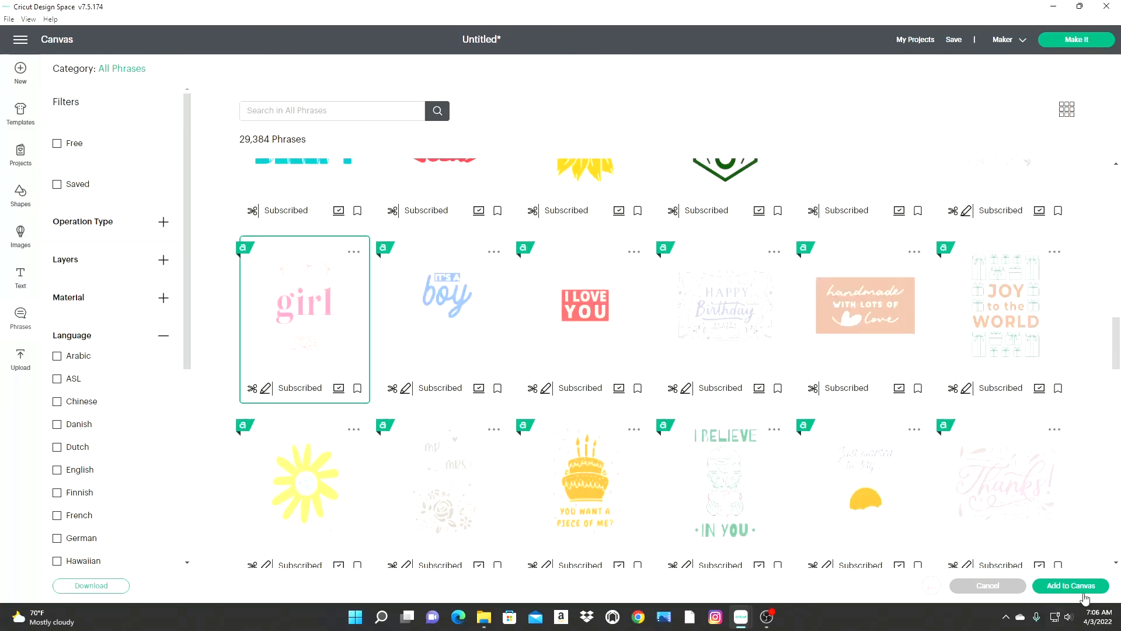
pyautogui.click(1061, 586)
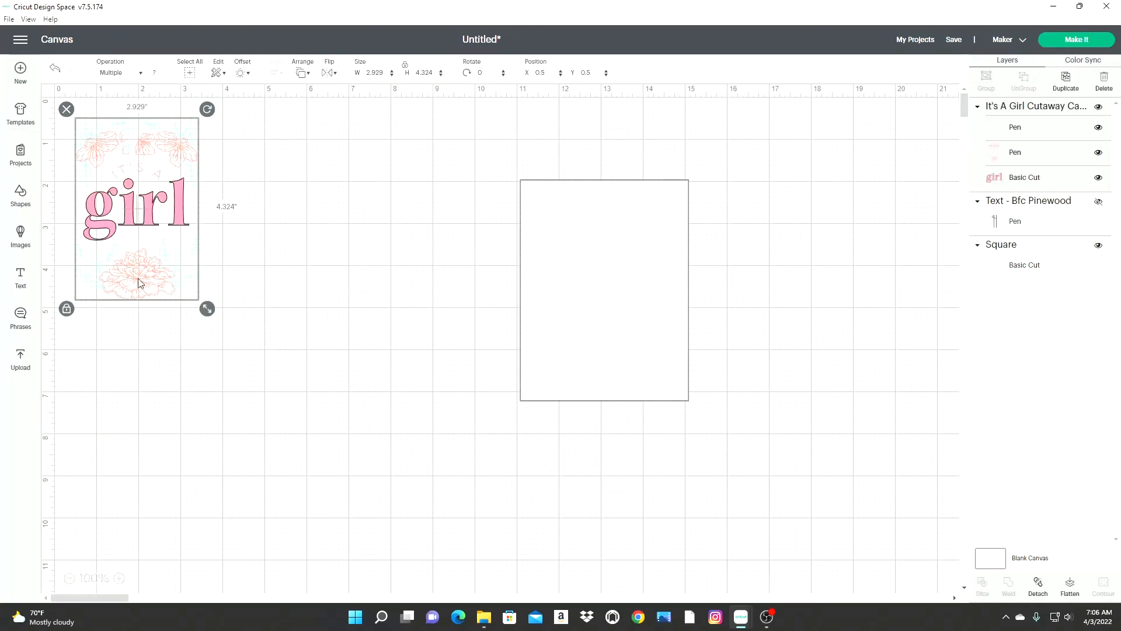
# Place the "girl" card design inside the blank rectangle and enlarge it to about 3.19 by 4.71 in
pyautogui.moveTo(131, 217); pyautogui.dragTo(239, 287)
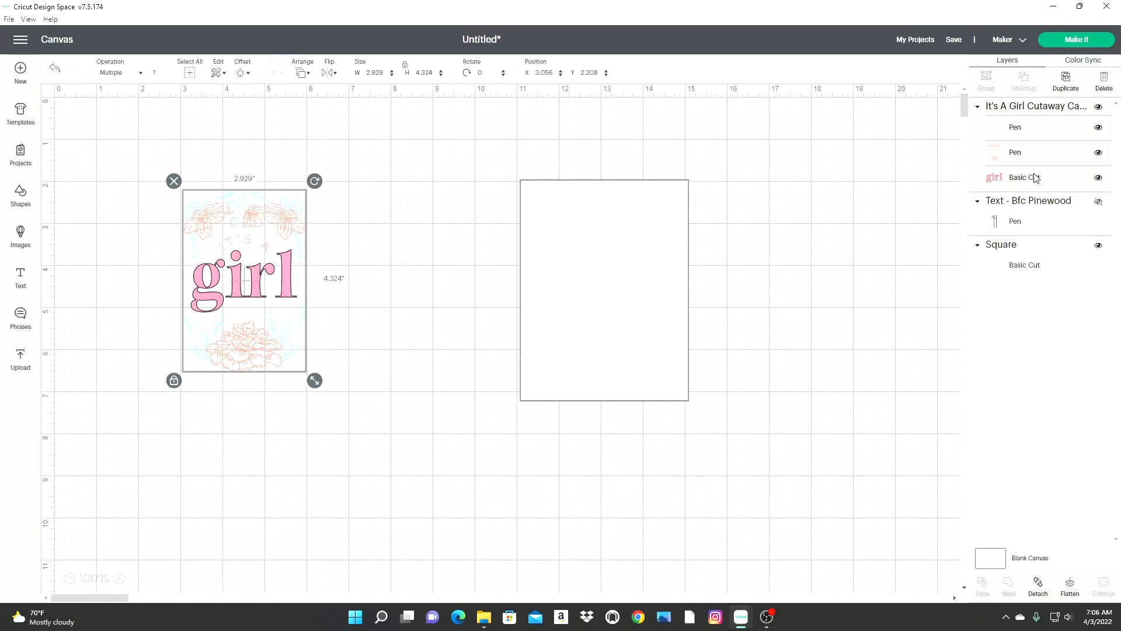
pyautogui.moveTo(232, 321); pyautogui.dragTo(582, 323)
pyautogui.moveTo(663, 380)
pyautogui.mouseDown()
pyautogui.moveTo(693, 405)
pyautogui.moveTo(669, 391)
pyautogui.mouseUp()
pyautogui.moveTo(646, 356); pyautogui.dragTo(654, 363)
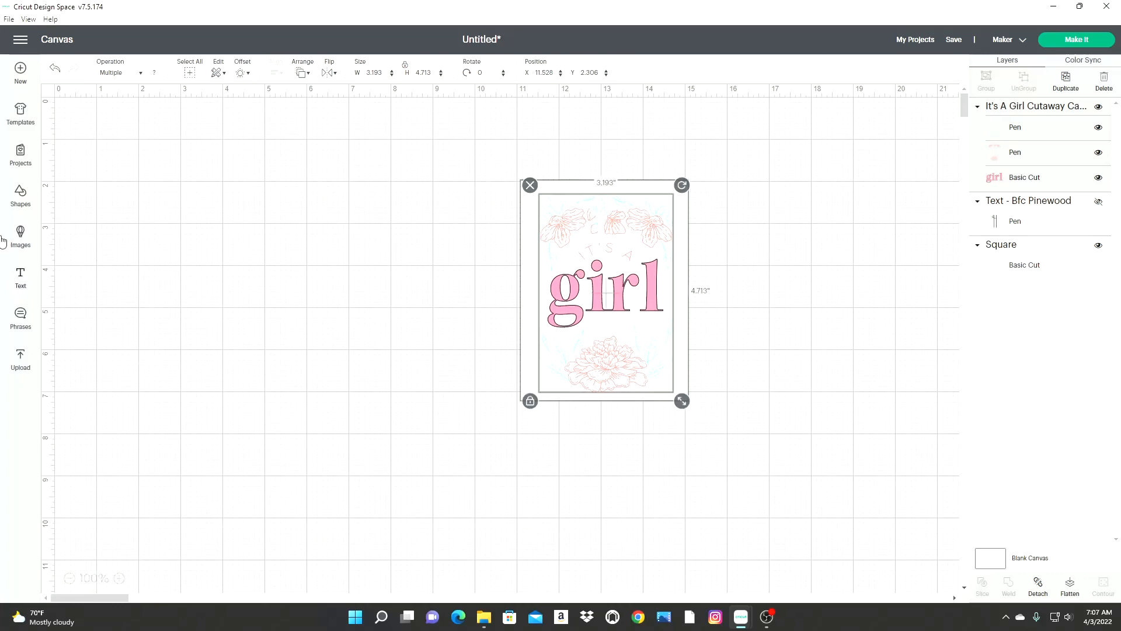
# Change the operation of the "girl" word layer from Basic Cut to Pen
pyautogui.click(1031, 184)
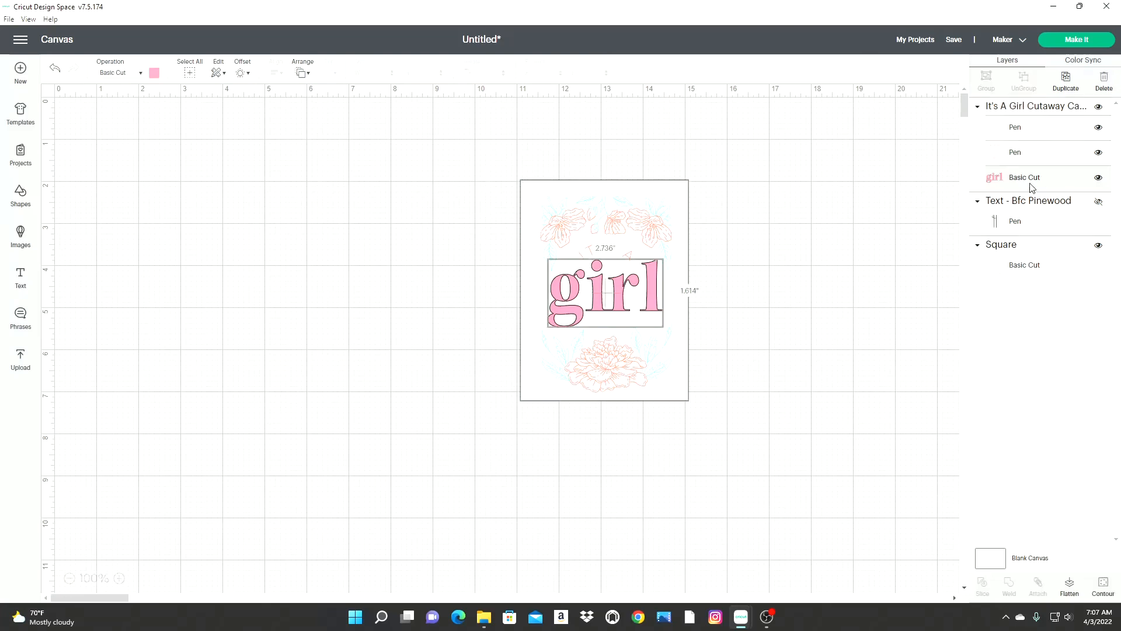
pyautogui.click(142, 74)
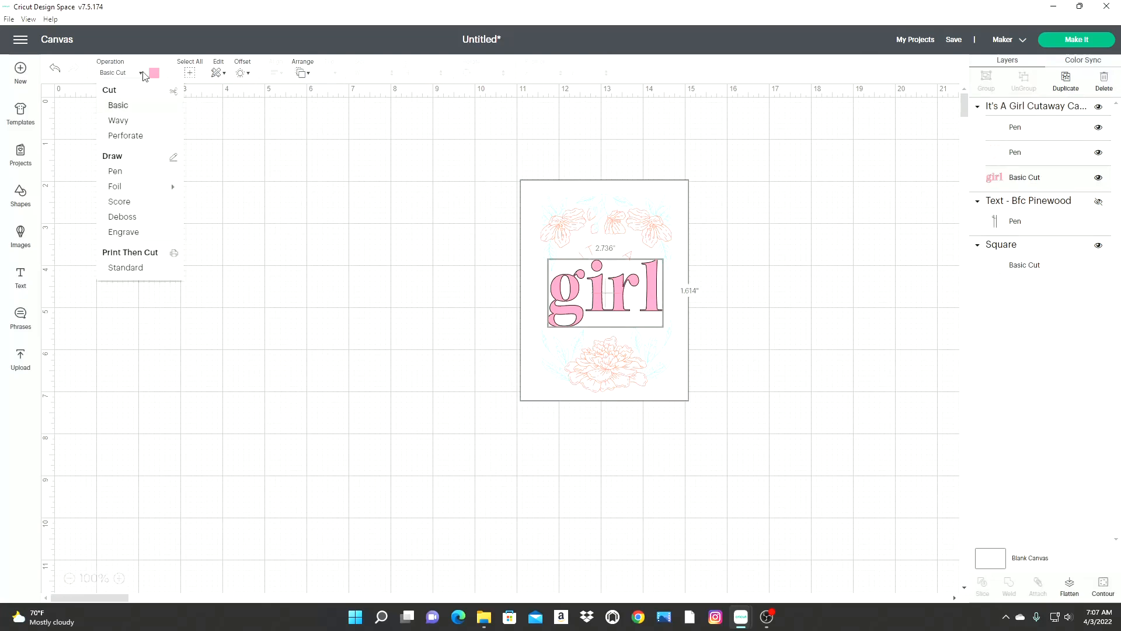
pyautogui.click(140, 171)
pyautogui.click(638, 327)
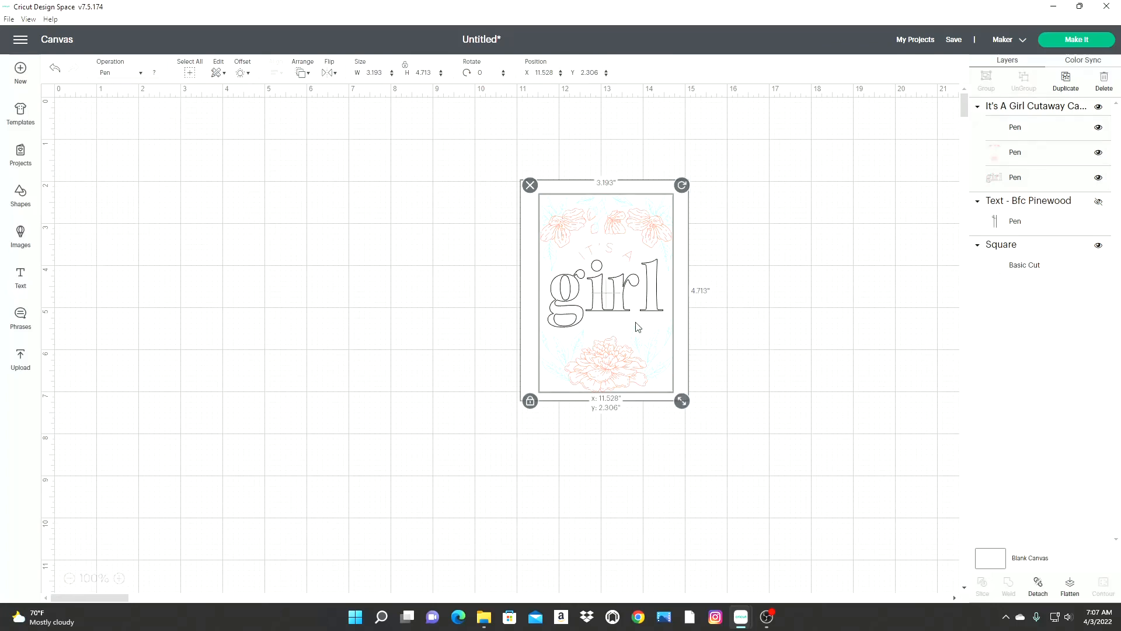
pyautogui.click(819, 339)
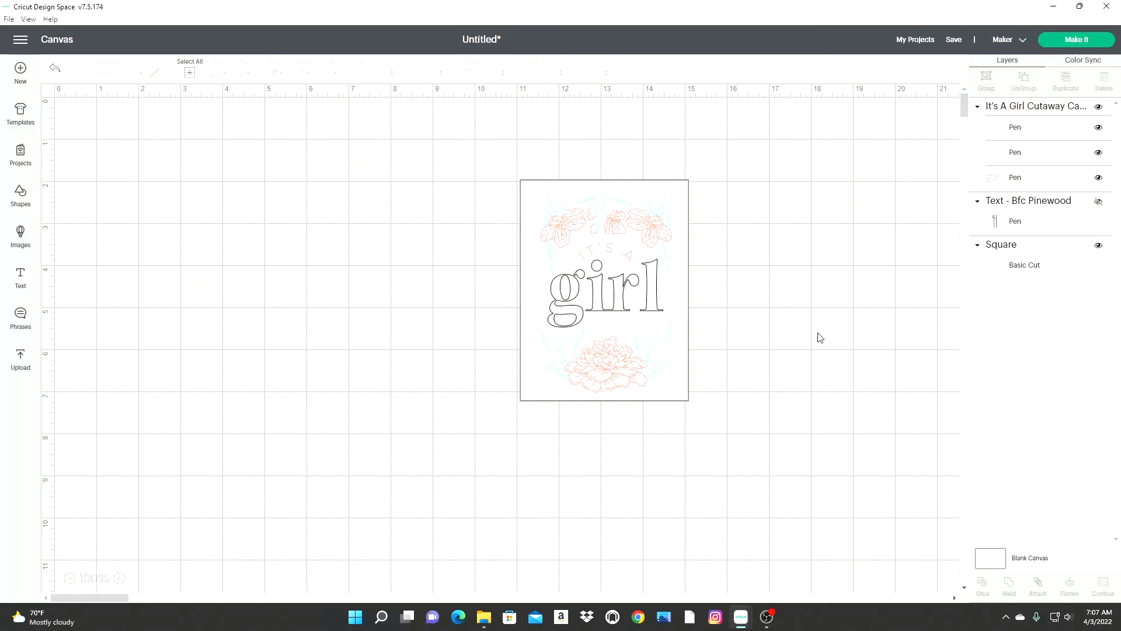
# Center the "girl" design and the rectangle on each other and attach them
pyautogui.moveTo(468, 153); pyautogui.dragTo(734, 452)
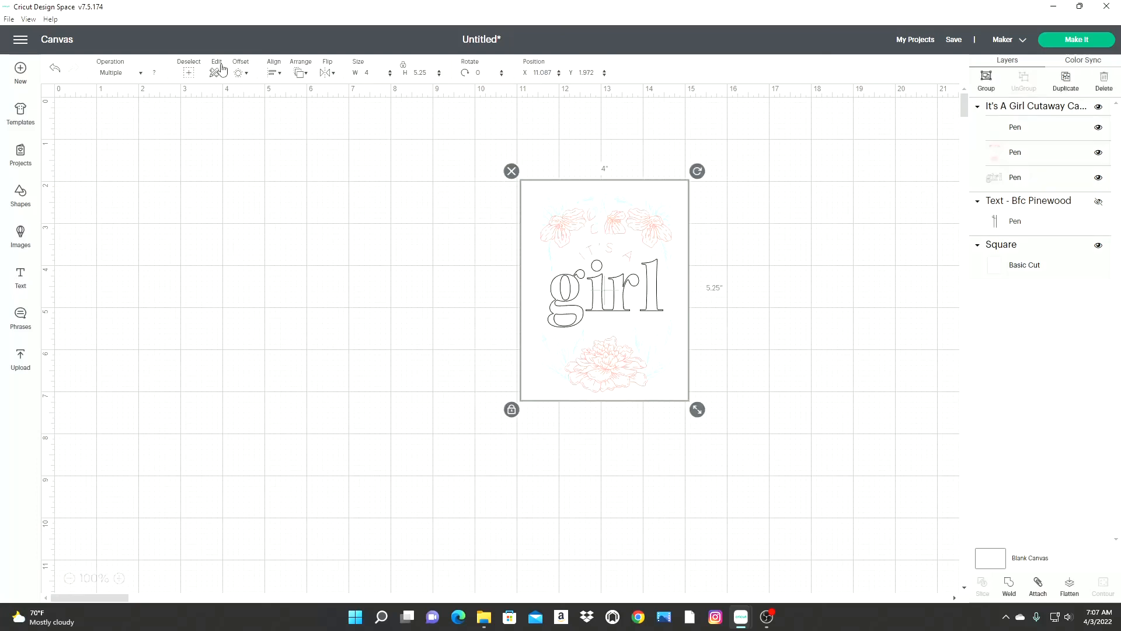
pyautogui.click(281, 73)
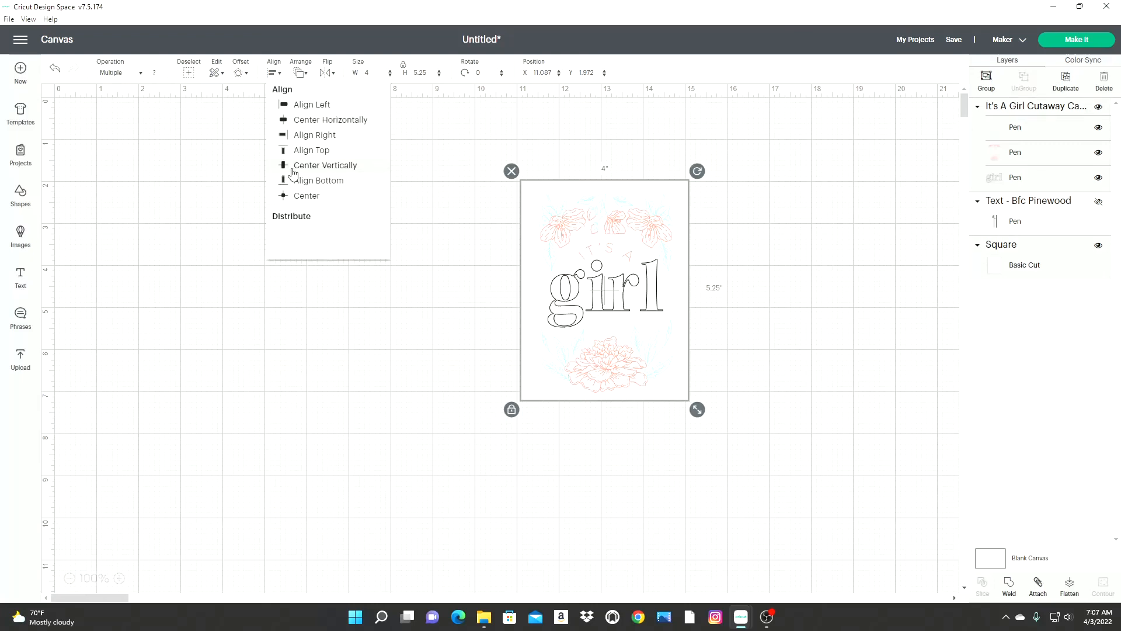
pyautogui.click(315, 195)
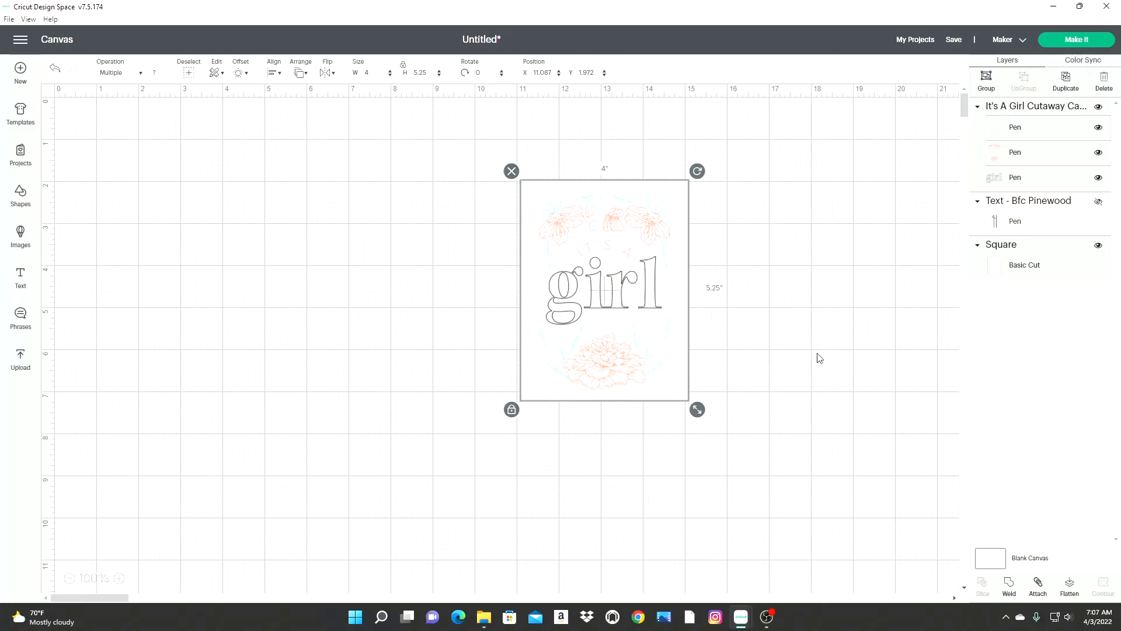
pyautogui.click(1037, 584)
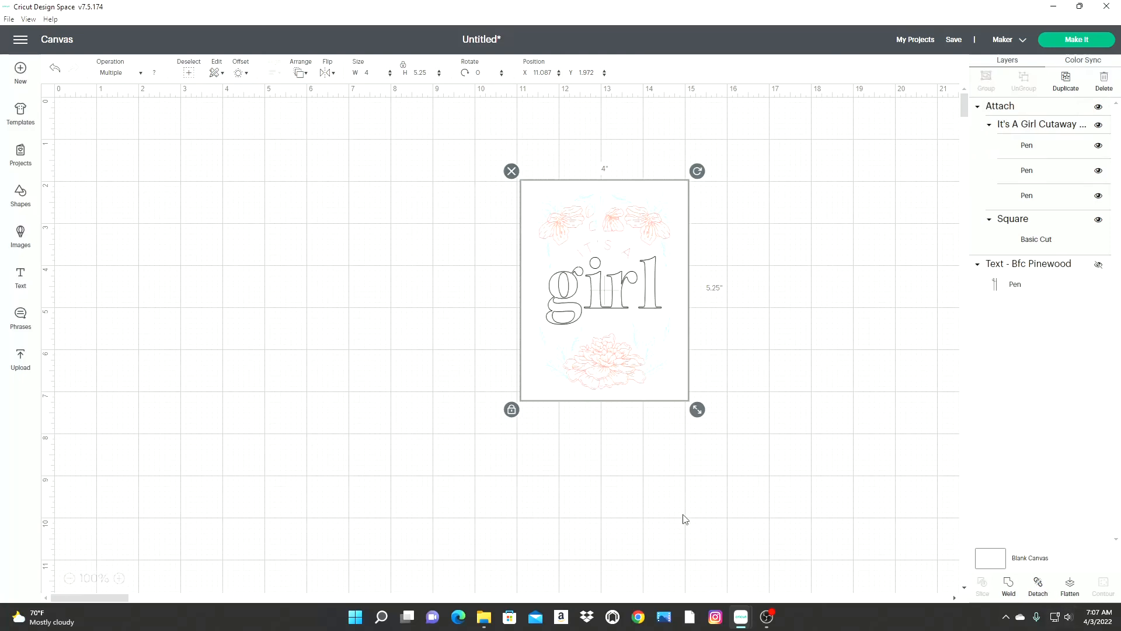
# Preview the attached "girl" panel on the mat, try placing it nearer the mat's middle, and return to the canvas
pyautogui.click(1067, 41)
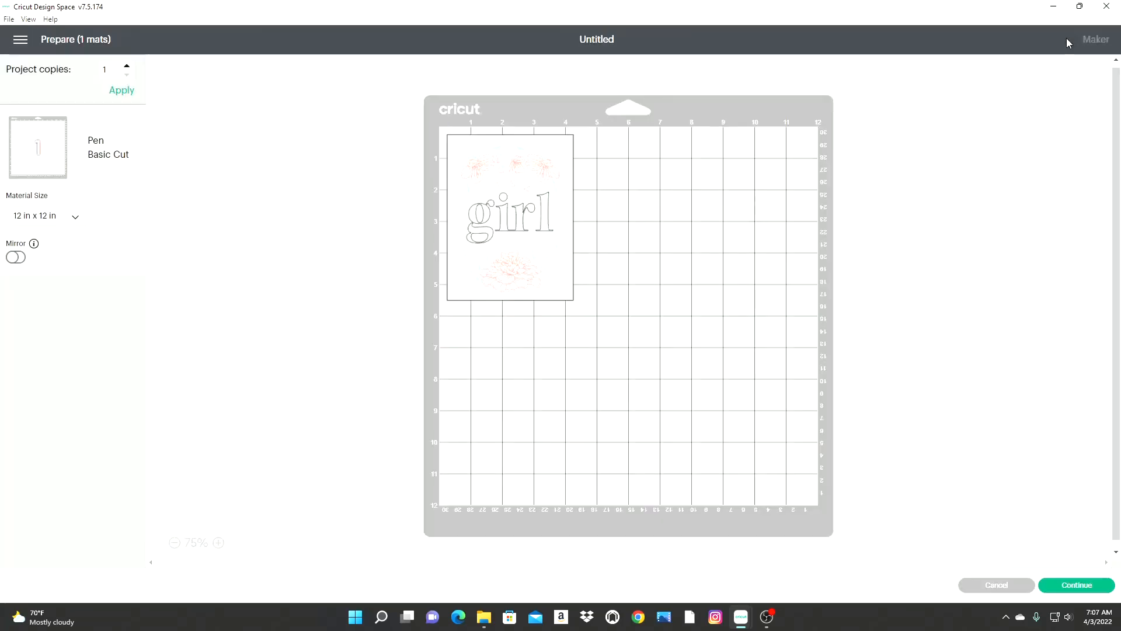
pyautogui.moveTo(508, 210); pyautogui.dragTo(583, 274)
pyautogui.click(700, 271)
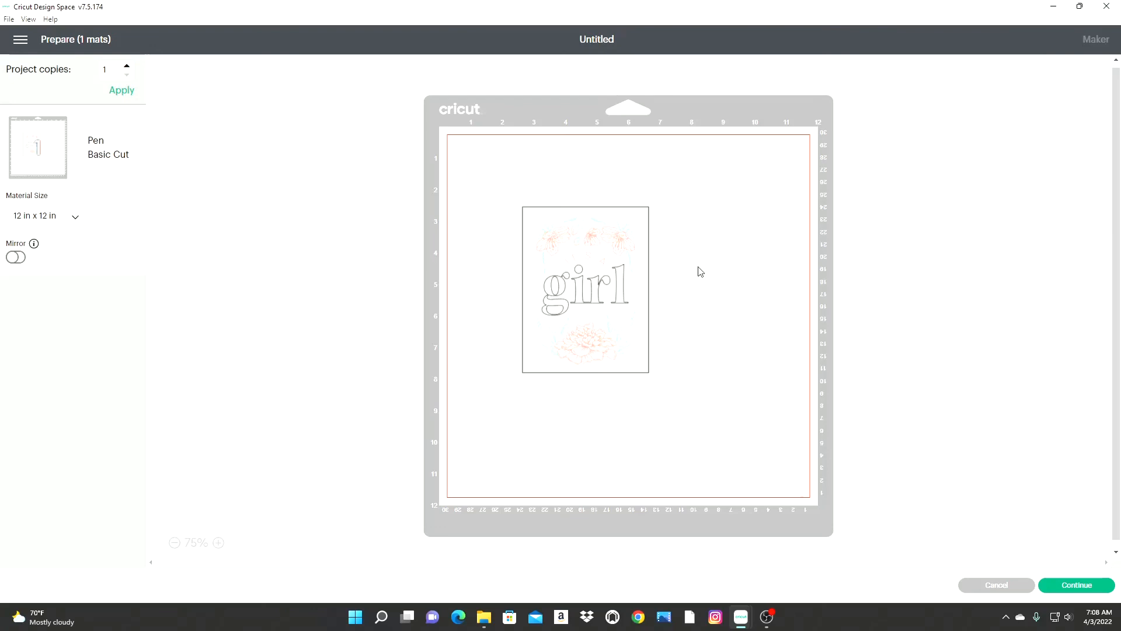
pyautogui.click(999, 585)
# Move the attached "girl" panel to about X 3.9, Y 1.2 in on the canvas and deselect it
pyautogui.click(512, 281)
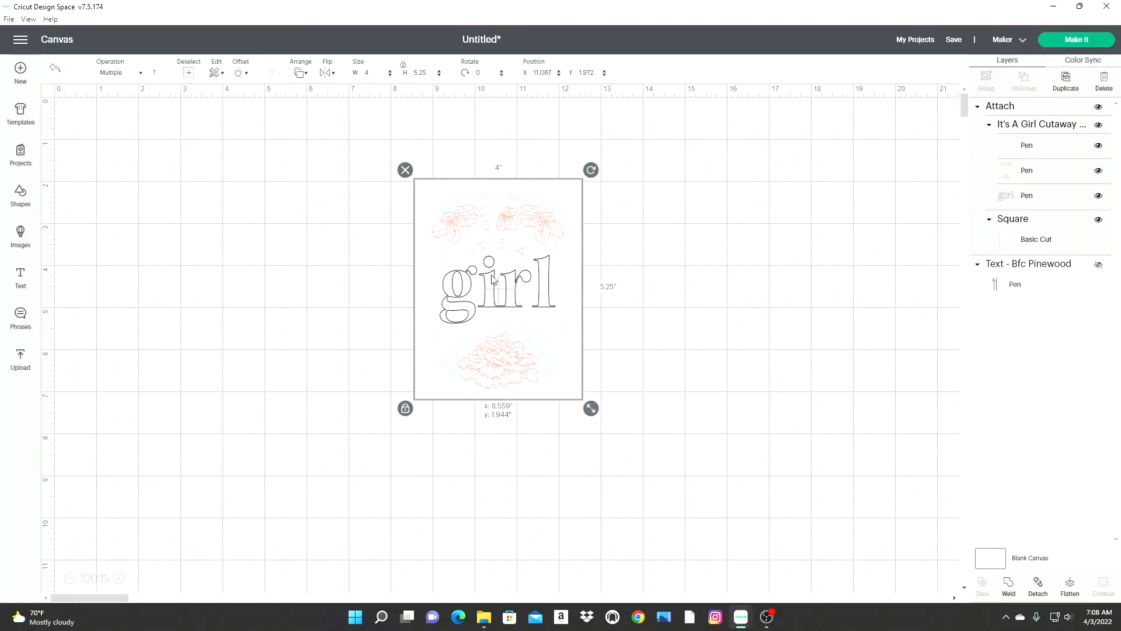
pyautogui.moveTo(512, 281); pyautogui.dragTo(277, 248)
pyautogui.click(776, 287)
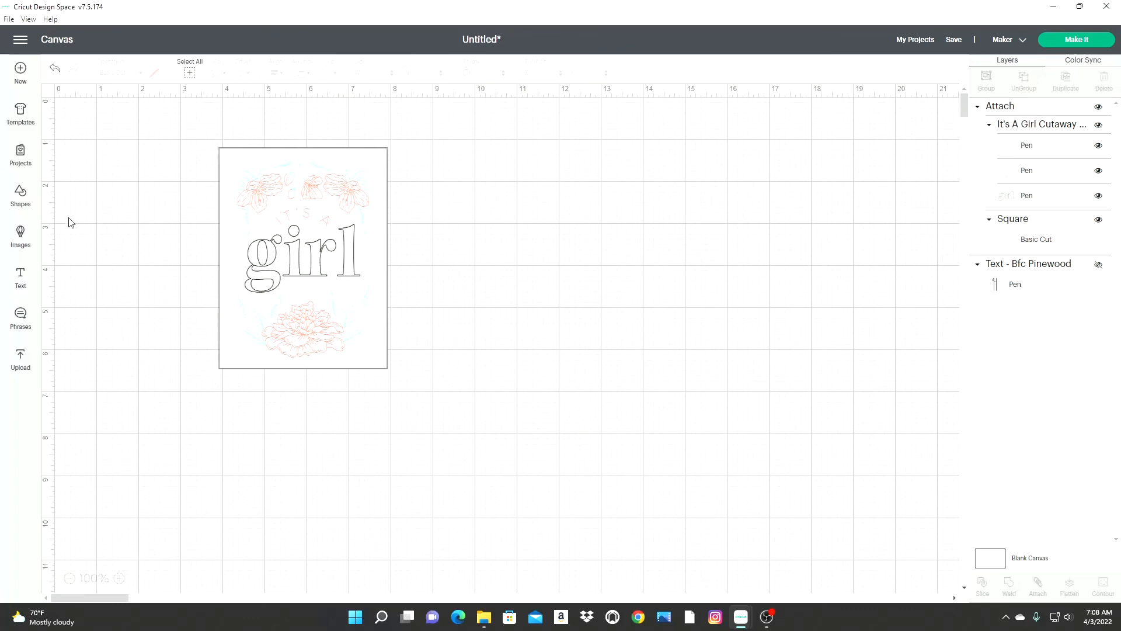